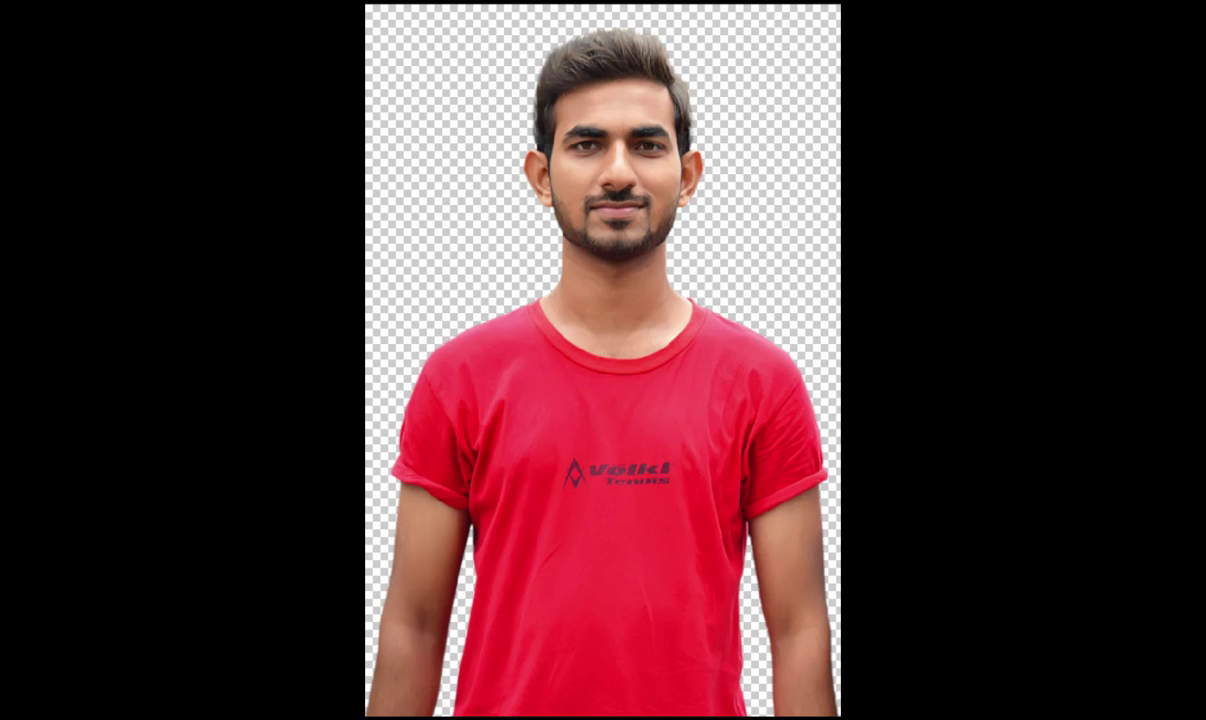
Zoom in and start the pen path at the lower outer edge of the left arm
scroll(323, 638, "up", 5)
scroll(325, 638, "up", 5)
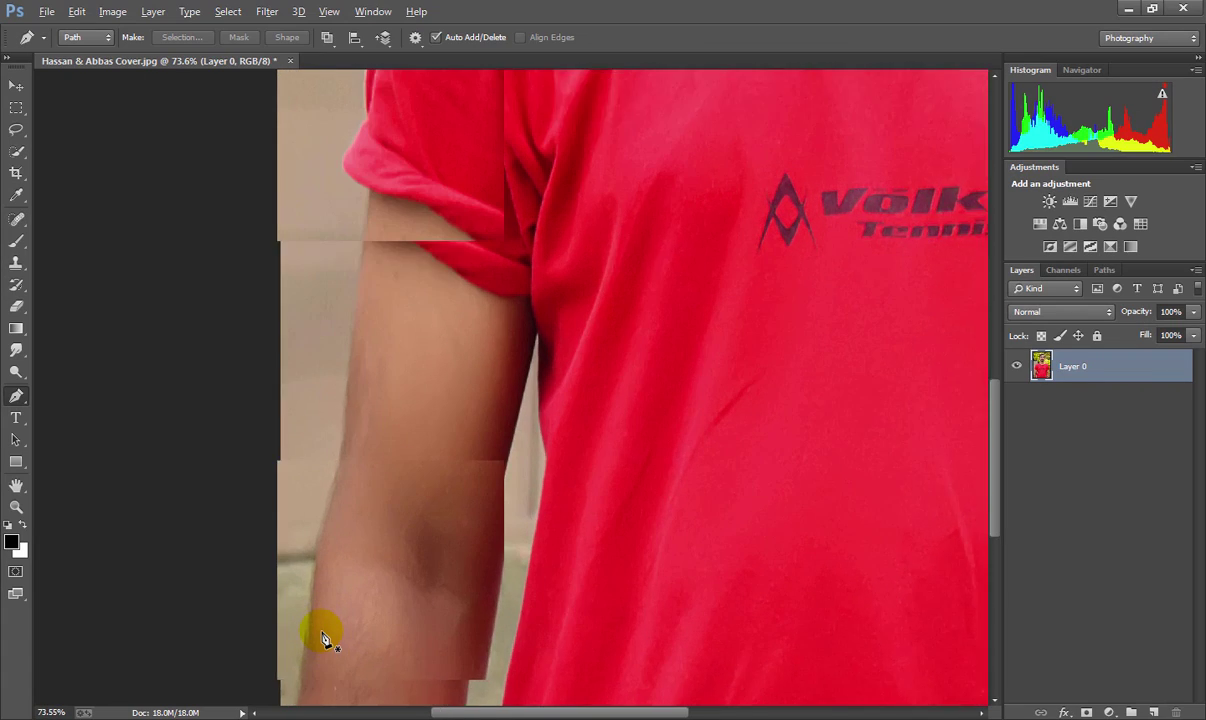
scroll(340, 650, "up", 2)
scroll(304, 546, "up", 2)
scroll(320, 560, "up", 1)
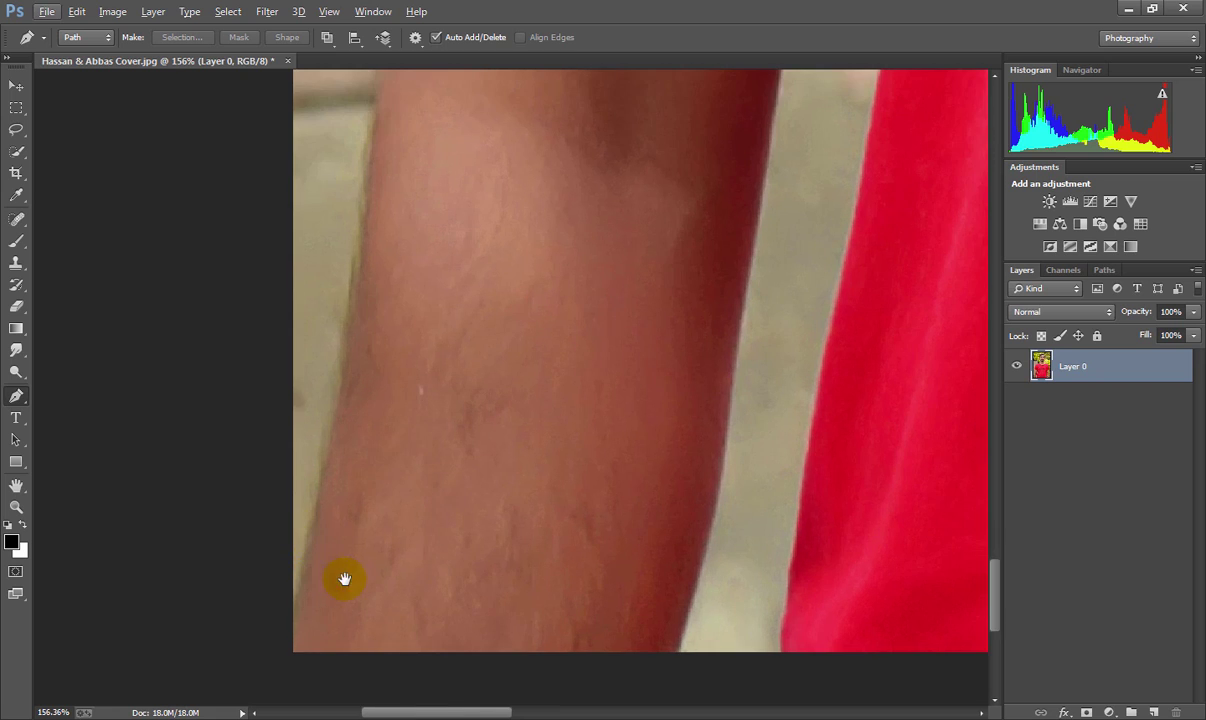
scroll(300, 550, "up", 2)
scroll(265, 525, "up", 1)
scroll(245, 540, "up", 1)
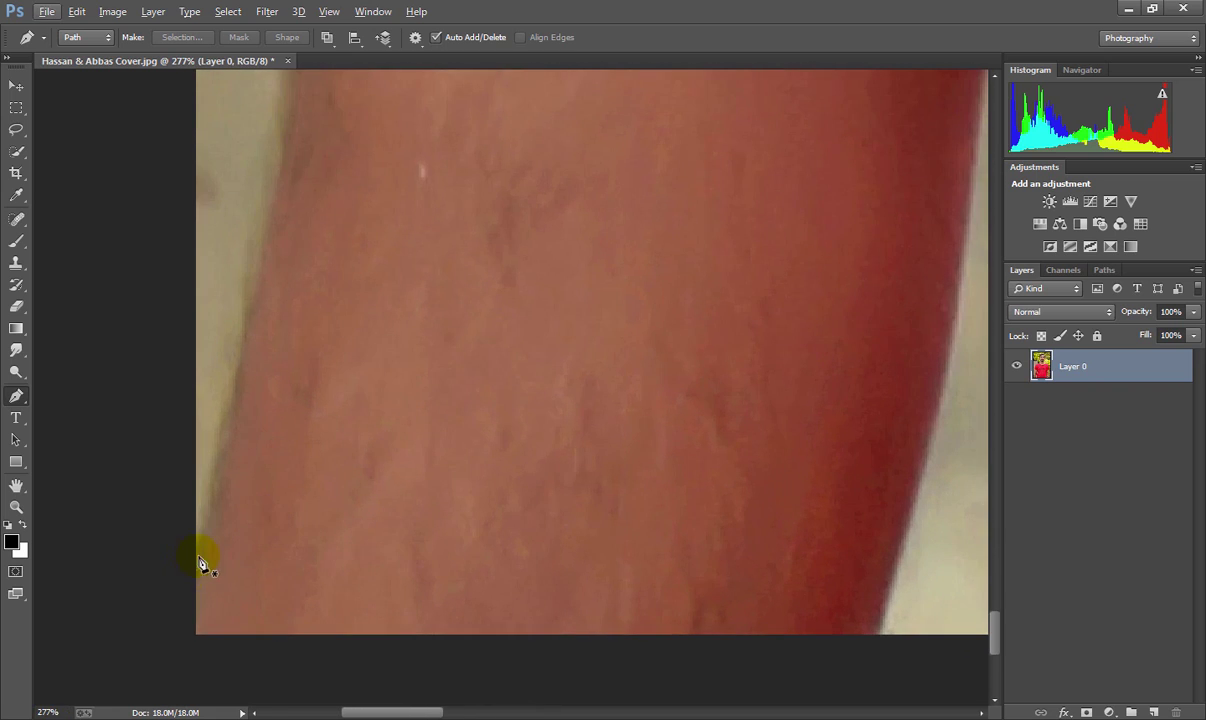
left_click(205, 568)
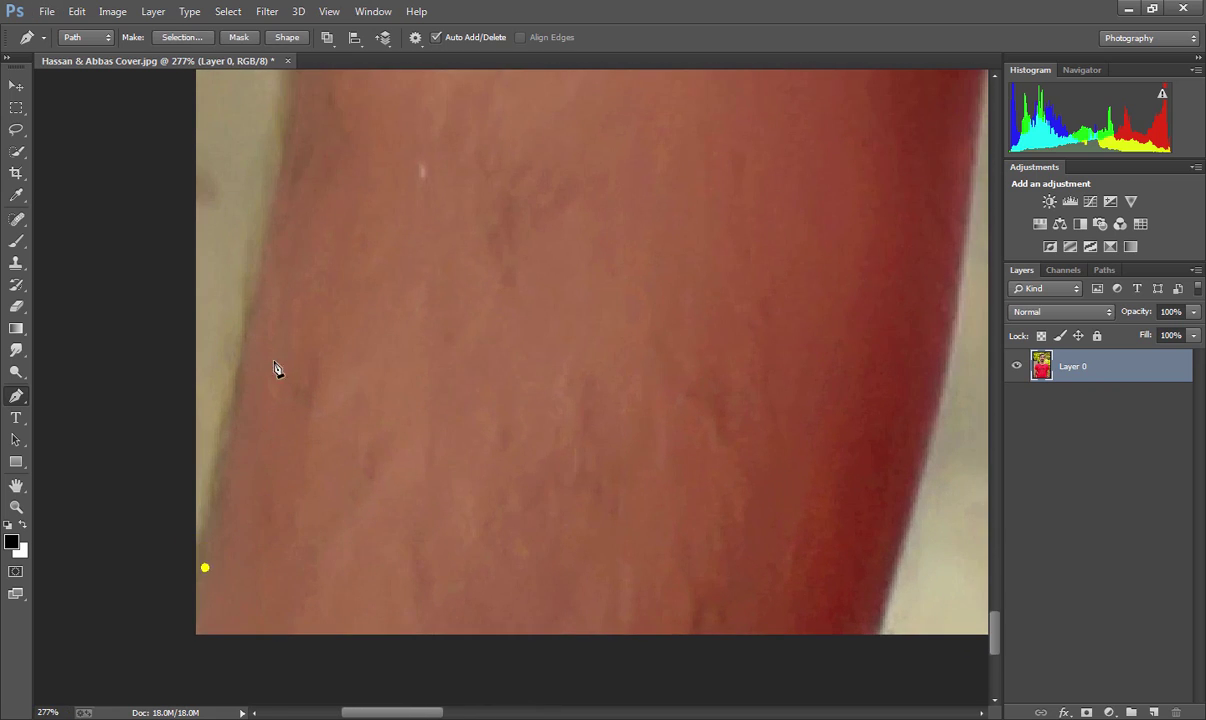
left_click(255, 289)
Add curved anchor points up the left arm's outer edge
scroll(240, 392, "up", 3)
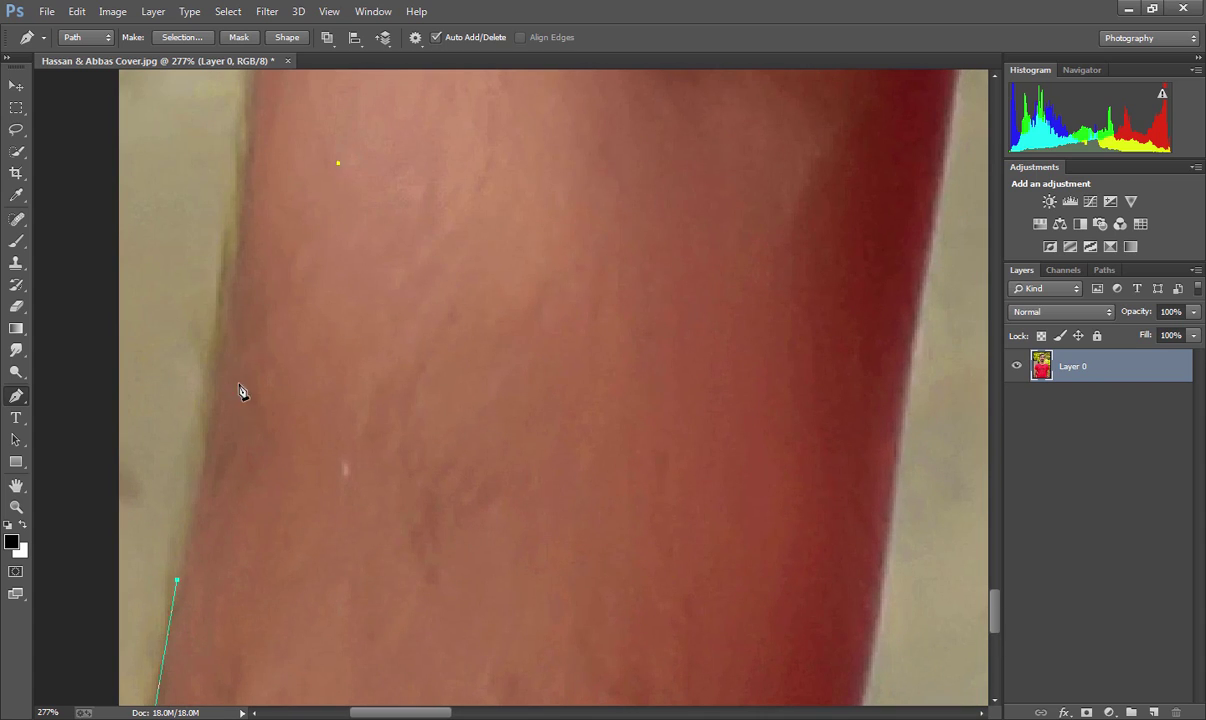
left_click(226, 322)
scroll(281, 476, "up", 3)
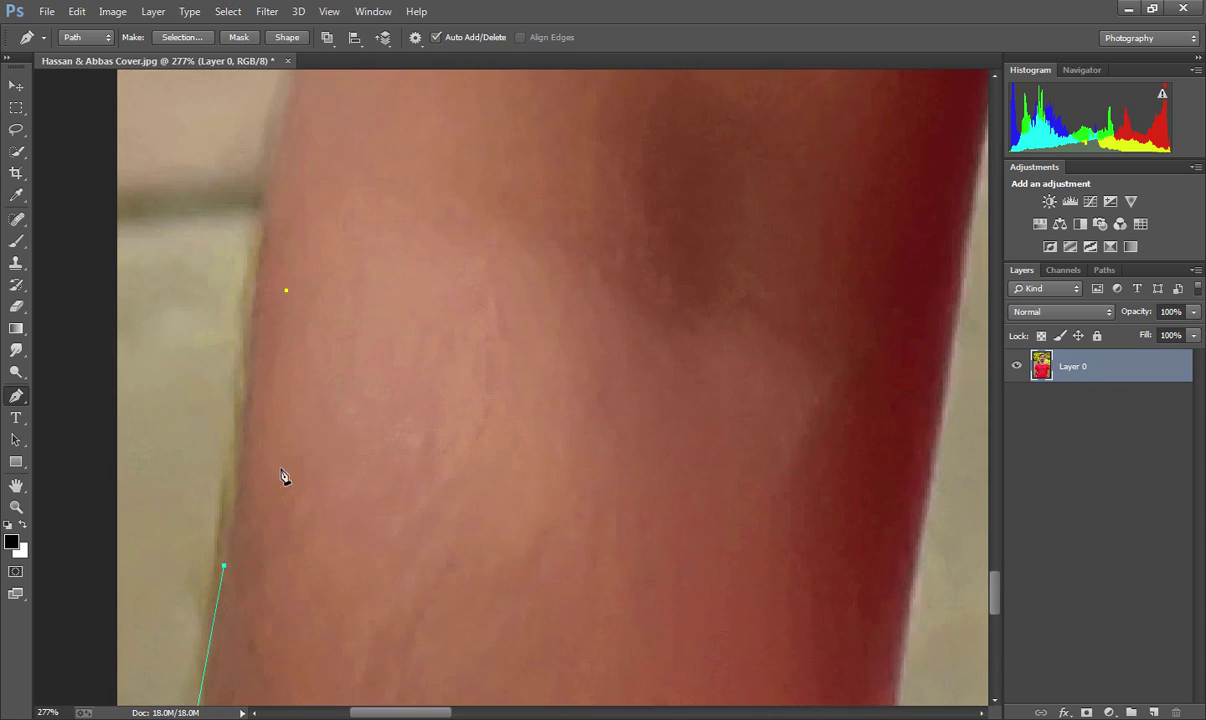
mouse_move(252, 340)
left_mouse_down()
mouse_move(253, 297)
mouse_move(218, 540)
mouse_move(268, 272)
mouse_move(296, 205)
mouse_move(287, 189)
left_mouse_up()
left_click_drag(390, 150, 380, 388)
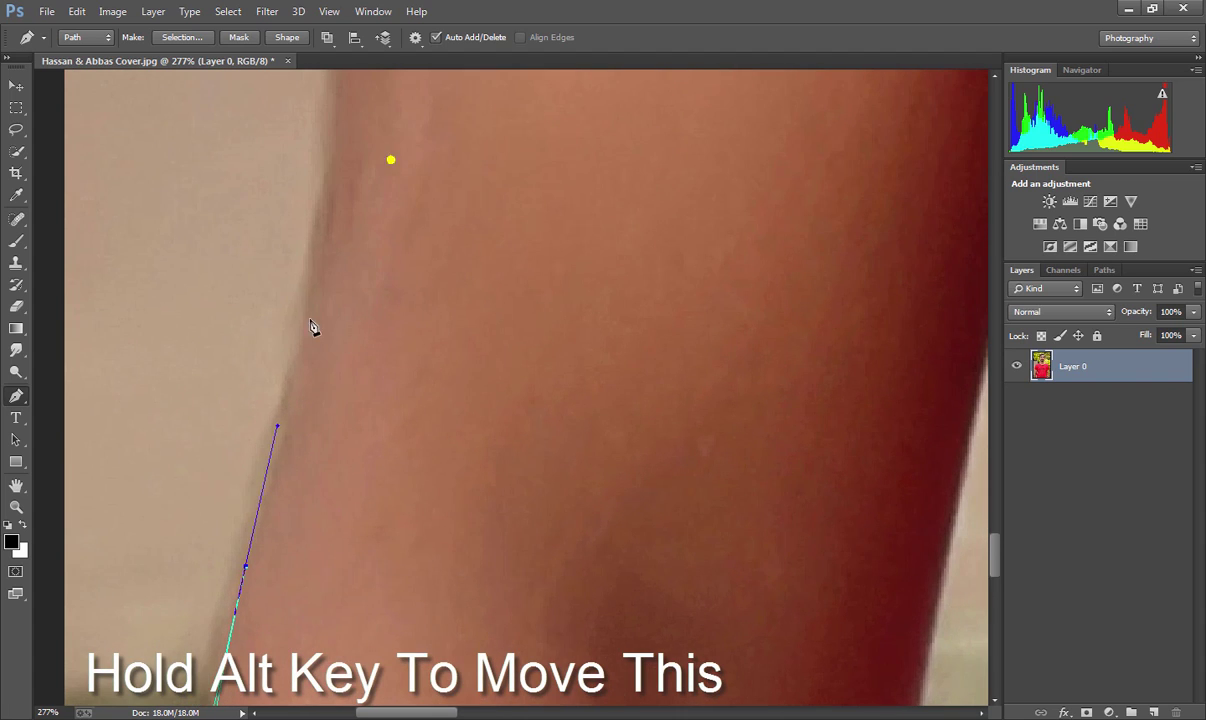
left_click(312, 274)
scroll(336, 328, "up", 5)
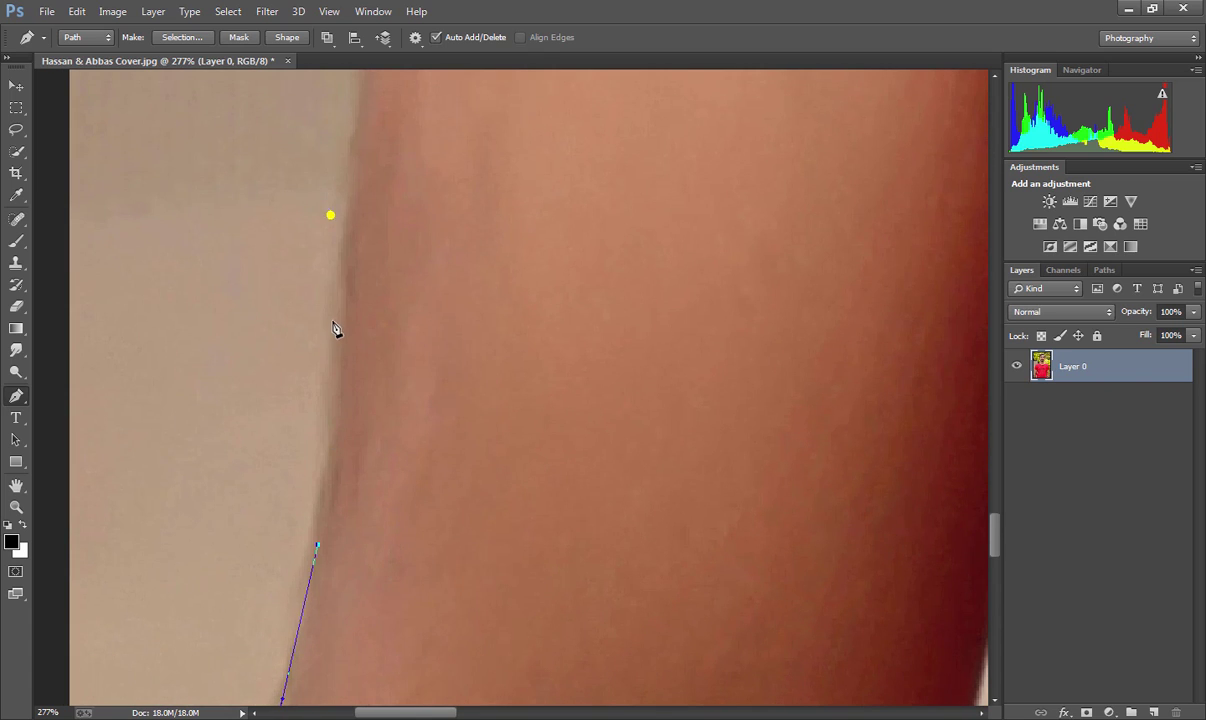
left_click_drag(341, 264, 369, 217)
Anchor the path where the arm meets the red sleeve and along the sleeve's outer edge
scroll(341, 362, "up", 5)
left_click(364, 261)
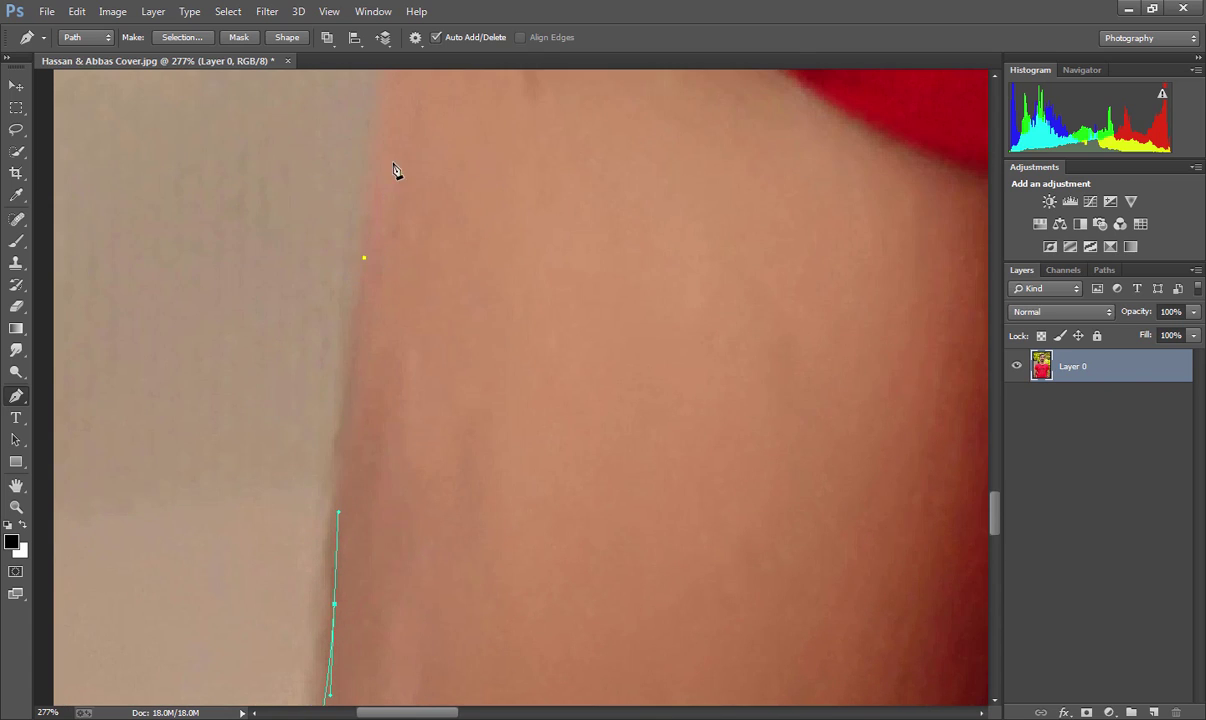
scroll(350, 269, "up", 5)
scroll(353, 330, "up", 5)
left_click(351, 273)
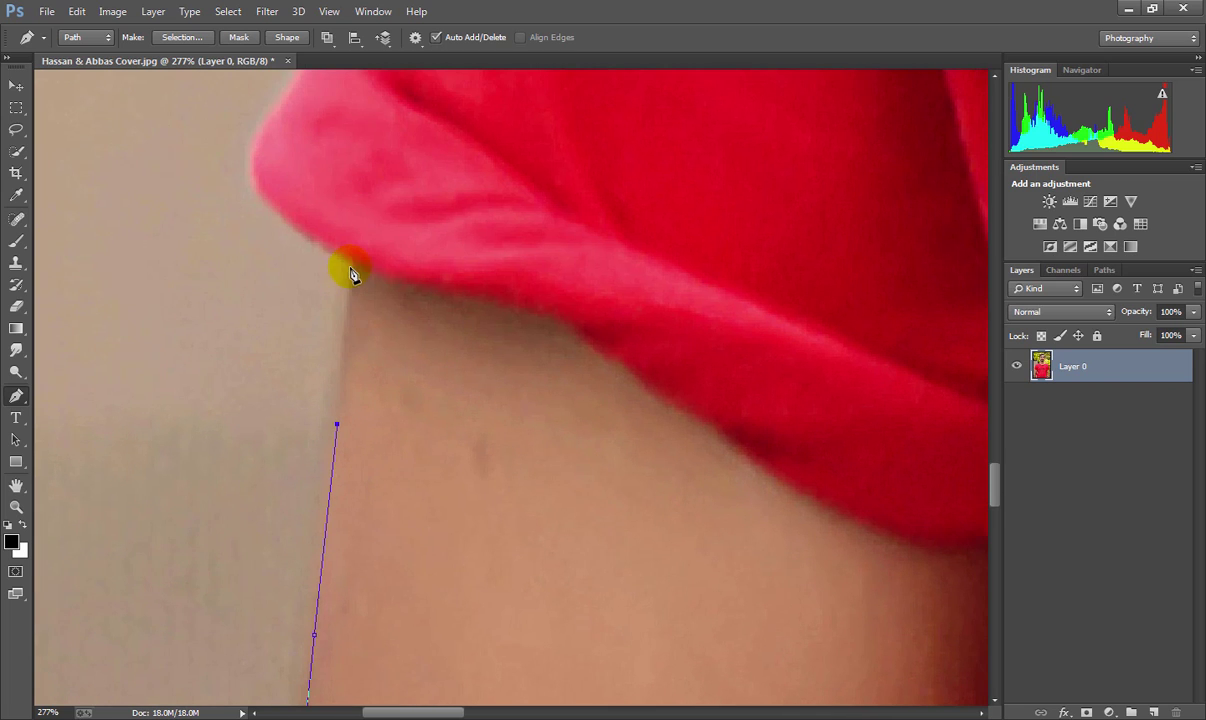
left_click(350, 272)
scroll(355, 300, "up", 5)
left_click(272, 276)
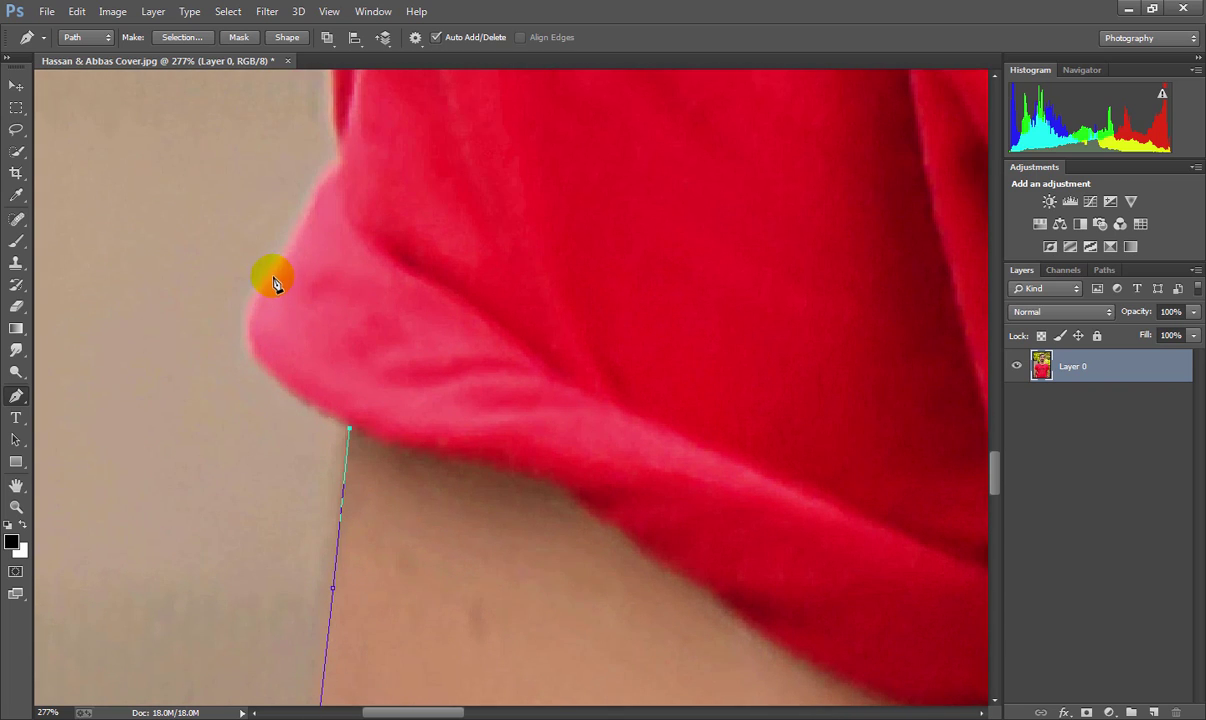
Curve the path along the red sleeve's outer edge with smooth anchor points
left_click_drag(272, 274, 331, 184)
scroll(343, 164, "up", 2)
mouse_move(343, 164)
left_mouse_down()
mouse_move(336, 303)
mouse_move(352, 180)
mouse_move(363, 300)
left_mouse_up()
scroll(323, 329, "up", 2)
scroll(344, 300, "down", 1)
left_click_drag(372, 247, 397, 169)
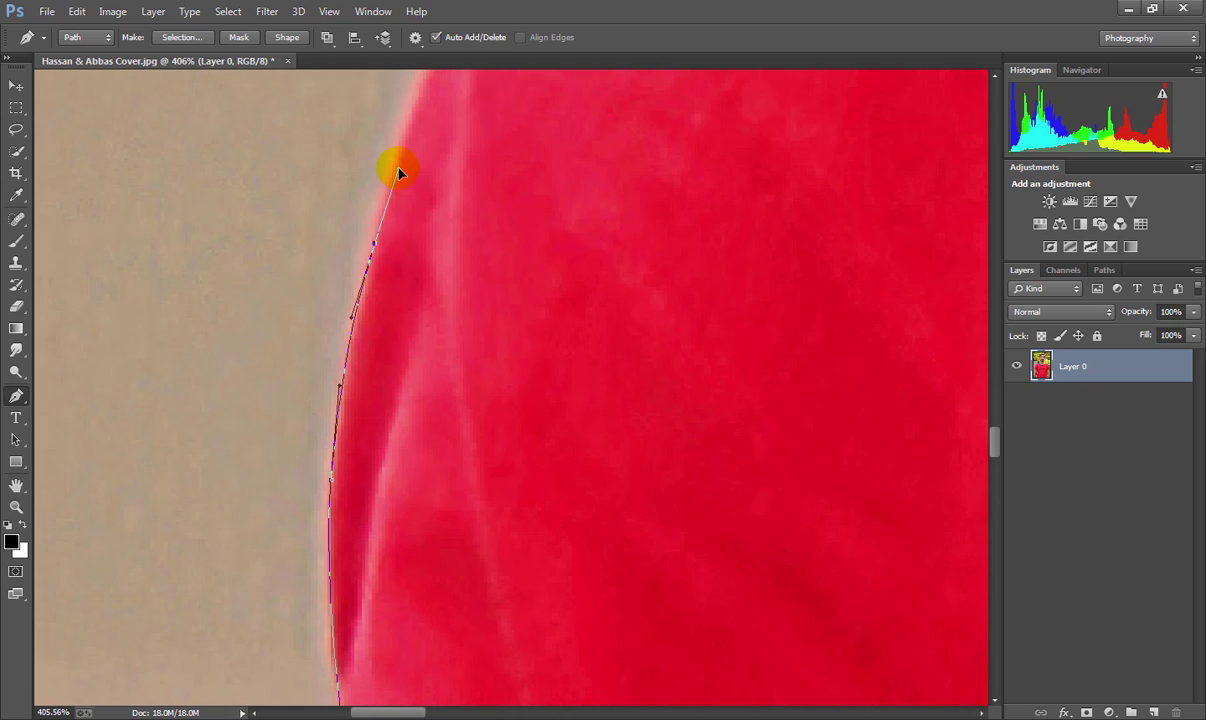
left_click_drag(423, 224, 417, 272)
left_click(385, 316)
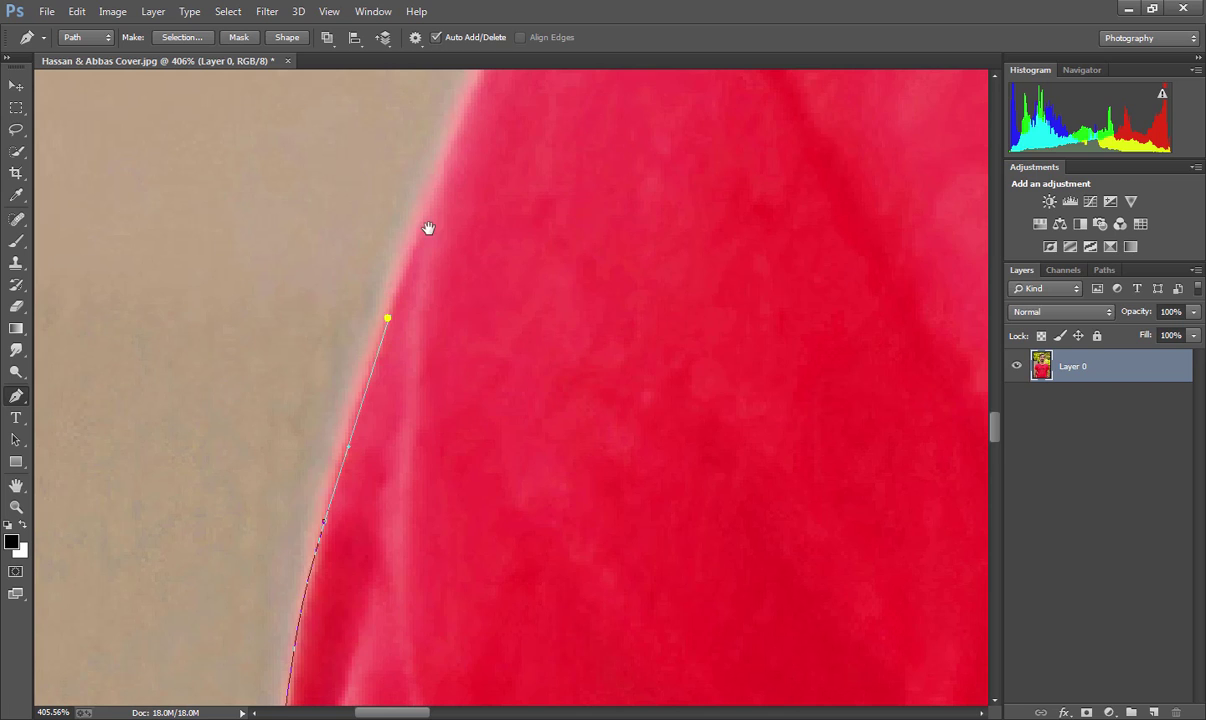
Continue anchors up the sleeve and onto the rounded shoulder
left_click_drag(425, 229, 421, 342)
left_click(423, 321)
left_click_drag(458, 291, 395, 488)
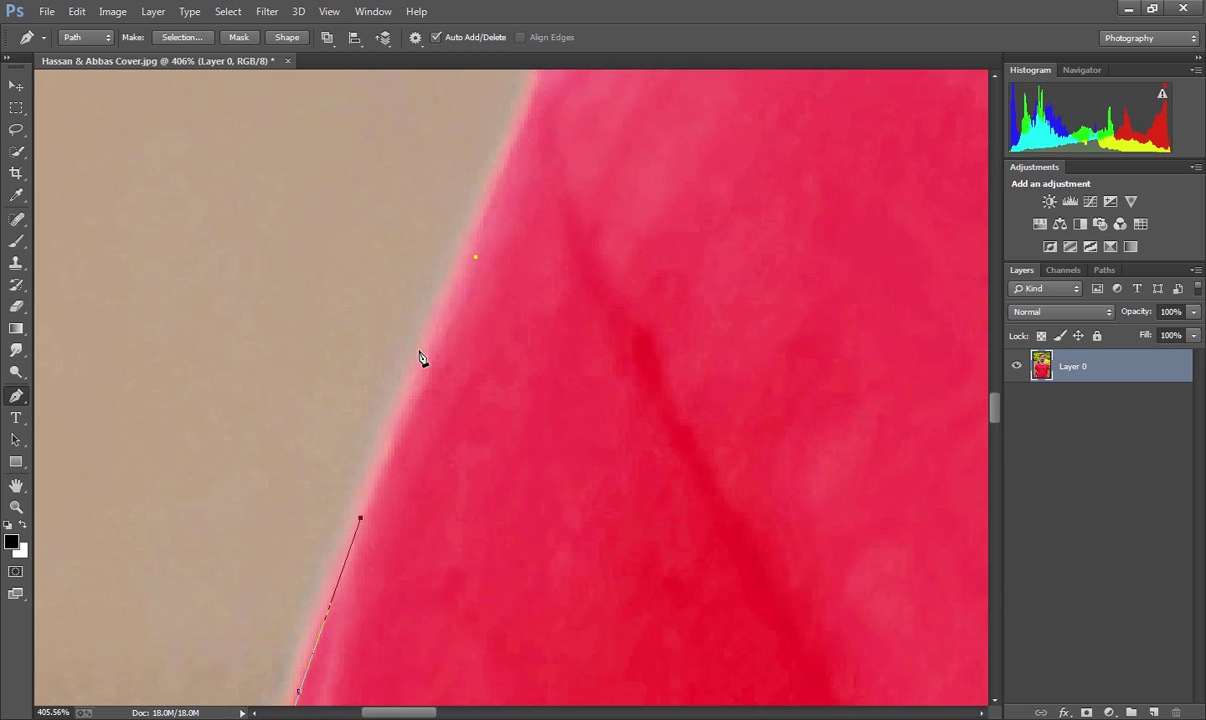
left_click(436, 334)
left_click_drag(503, 221, 366, 458)
left_click_drag(363, 398, 328, 415)
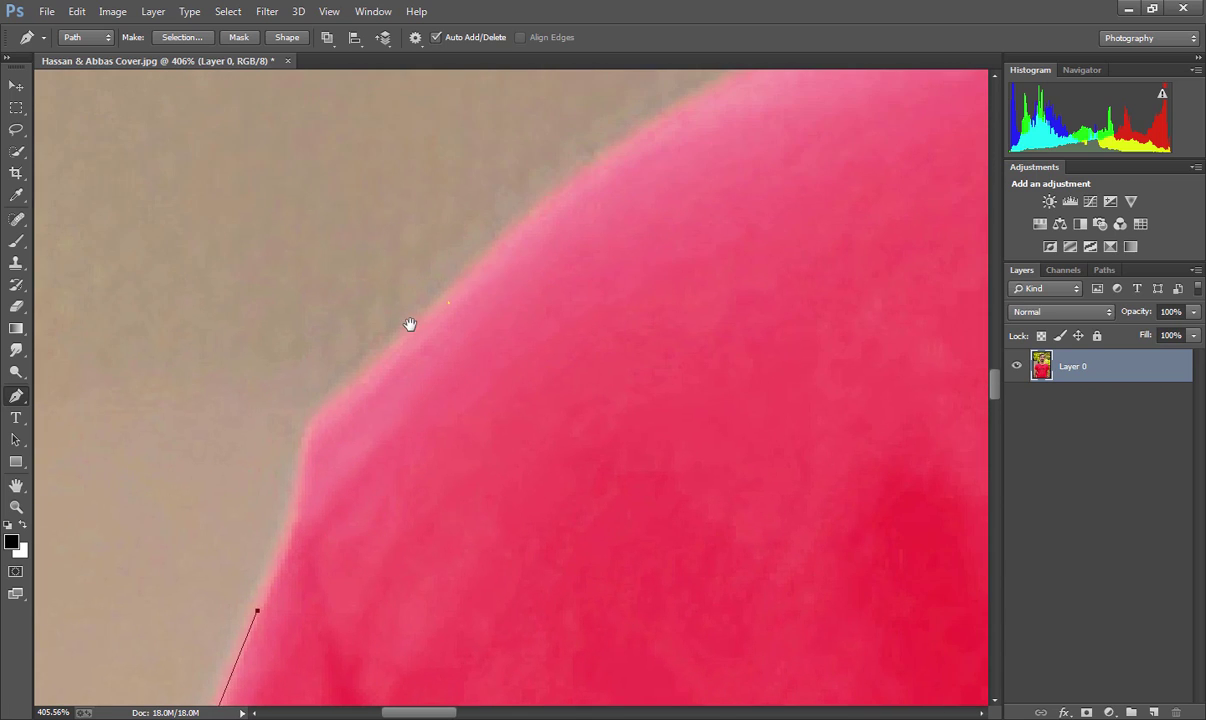
left_click_drag(468, 279, 614, 165)
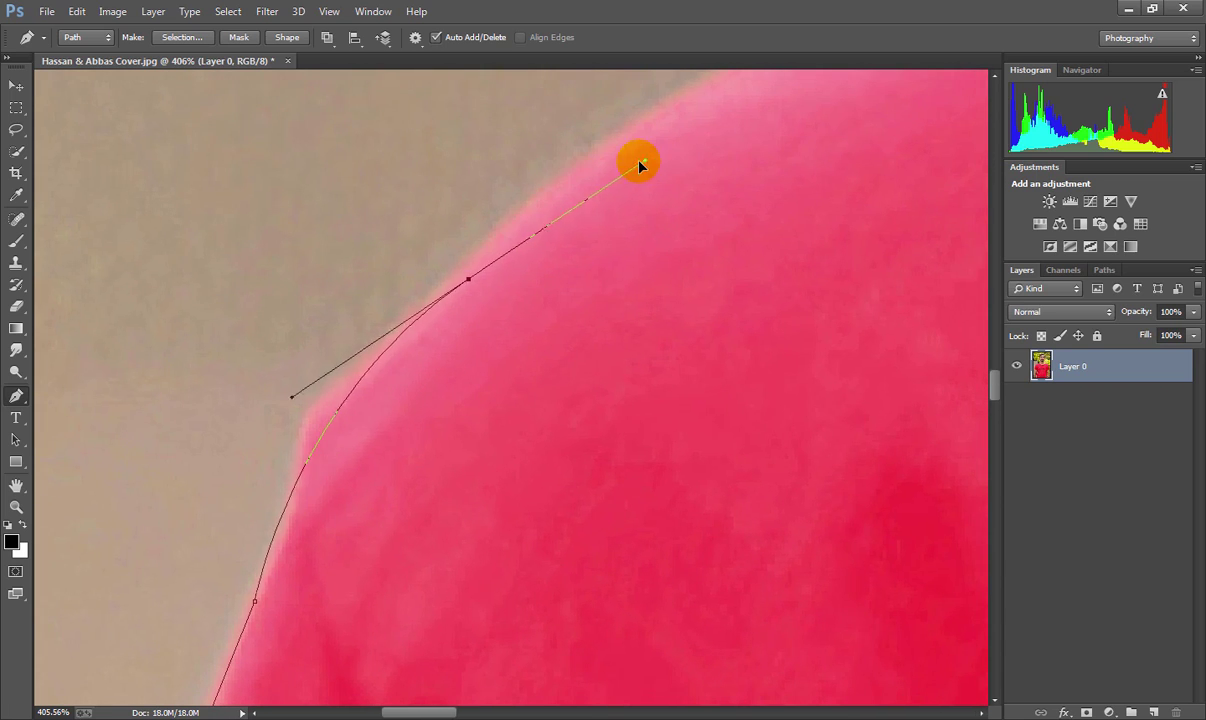
Add points along the shoulder line up to the collar
left_click_drag(684, 140, 463, 315)
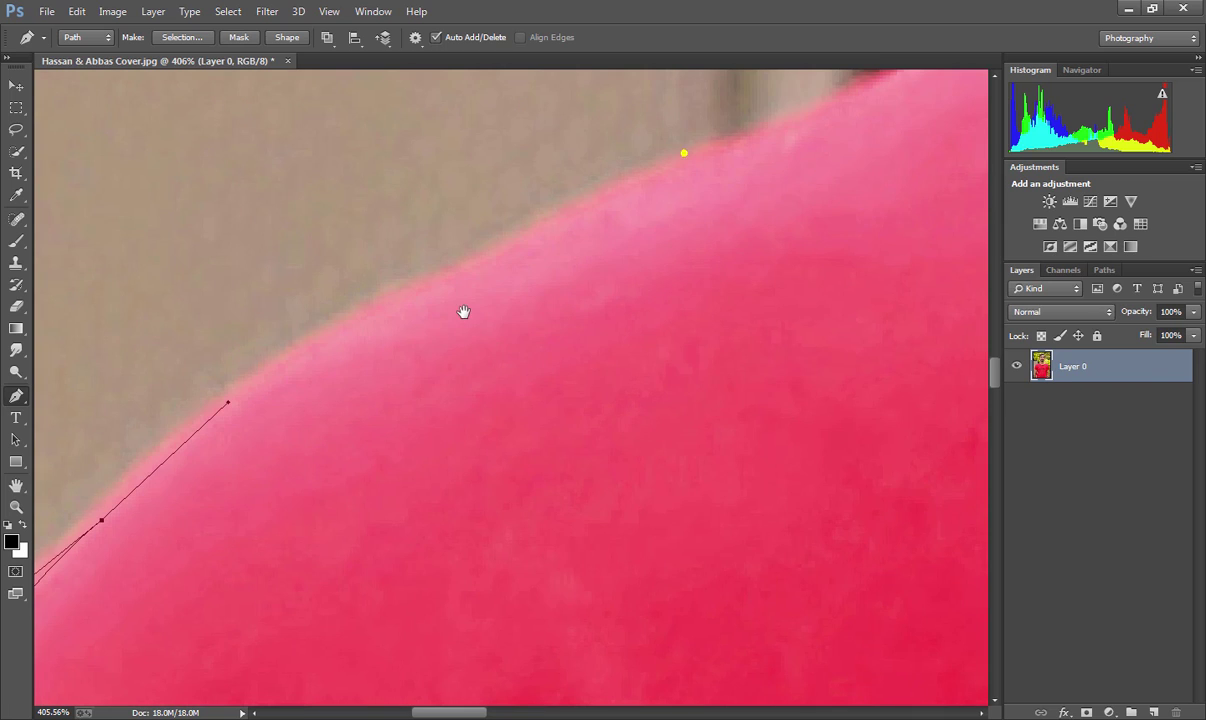
left_click(513, 247)
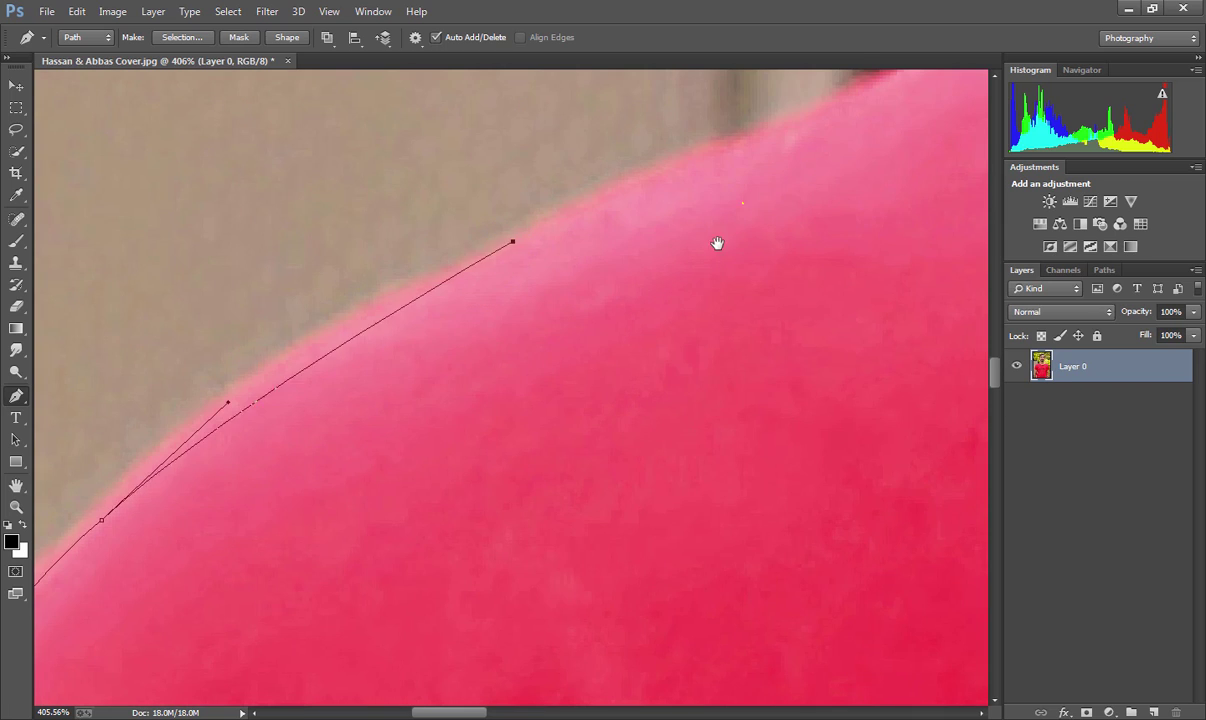
left_click_drag(863, 68, 740, 202)
left_click(639, 275)
left_click_drag(840, 212, 665, 272)
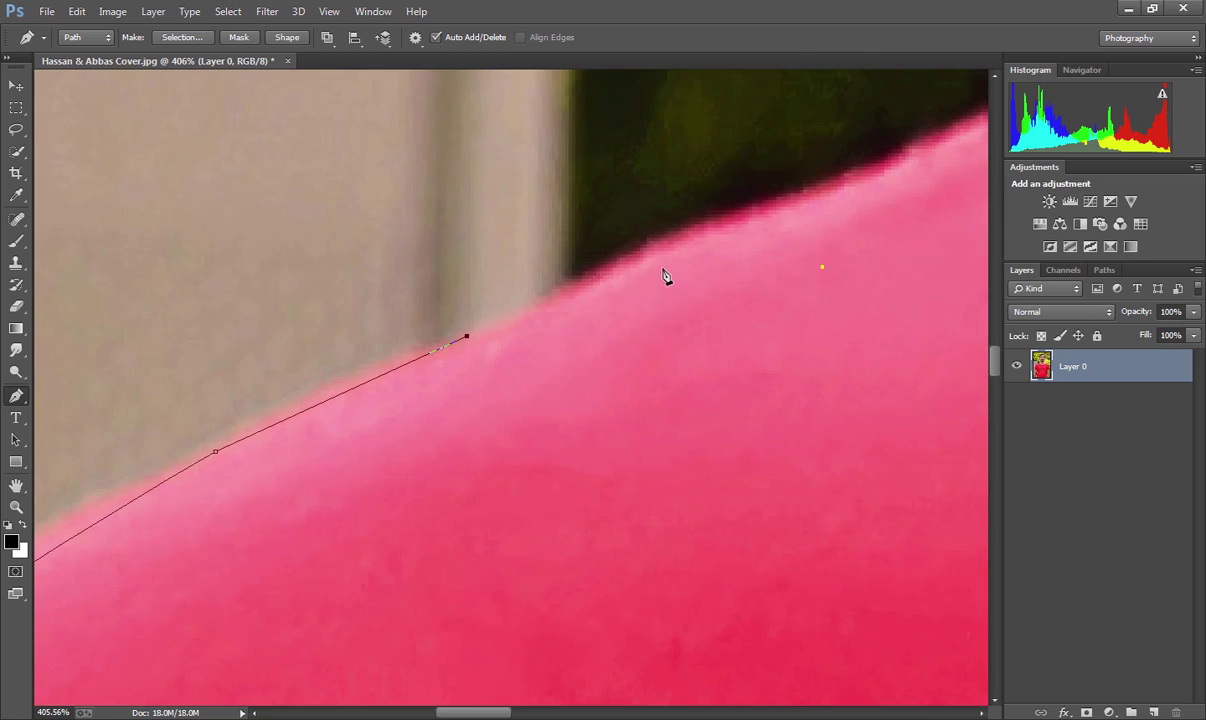
left_click(657, 261)
mouse_move(762, 283)
left_mouse_down()
mouse_move(587, 380)
mouse_move(687, 324)
left_mouse_up()
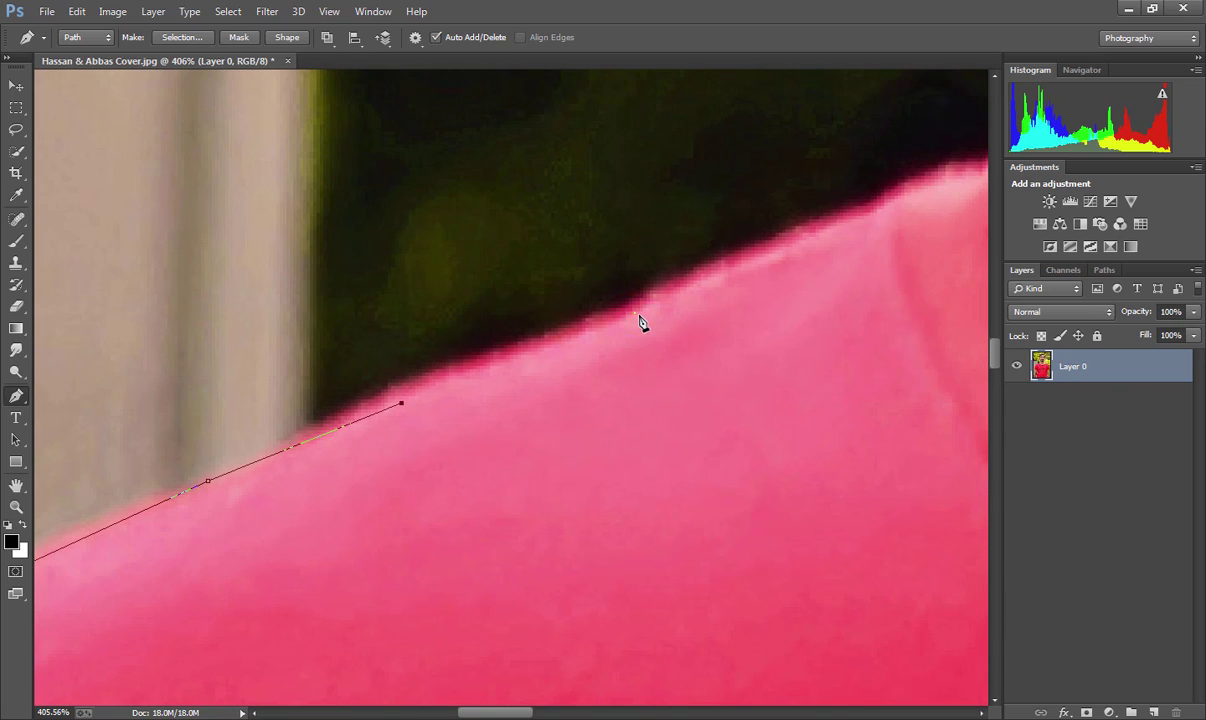
left_click_drag(559, 317, 530, 377)
left_click(611, 356)
Add anchors past the collar corner and curve the path up the left side of the neck
left_click_drag(751, 311, 541, 398)
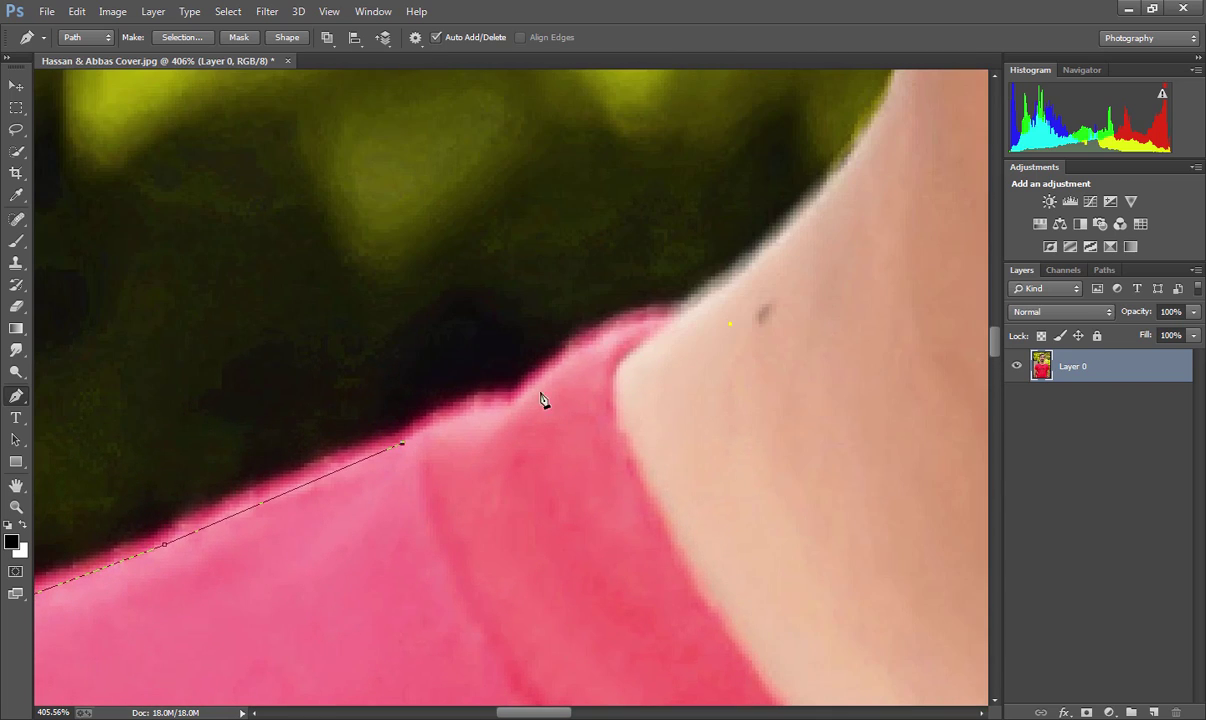
left_click(515, 403)
left_click_drag(501, 463, 445, 525)
left_click(606, 381)
mouse_move(606, 381)
left_mouse_down()
mouse_move(646, 363)
mouse_move(672, 439)
mouse_move(568, 613)
left_mouse_up()
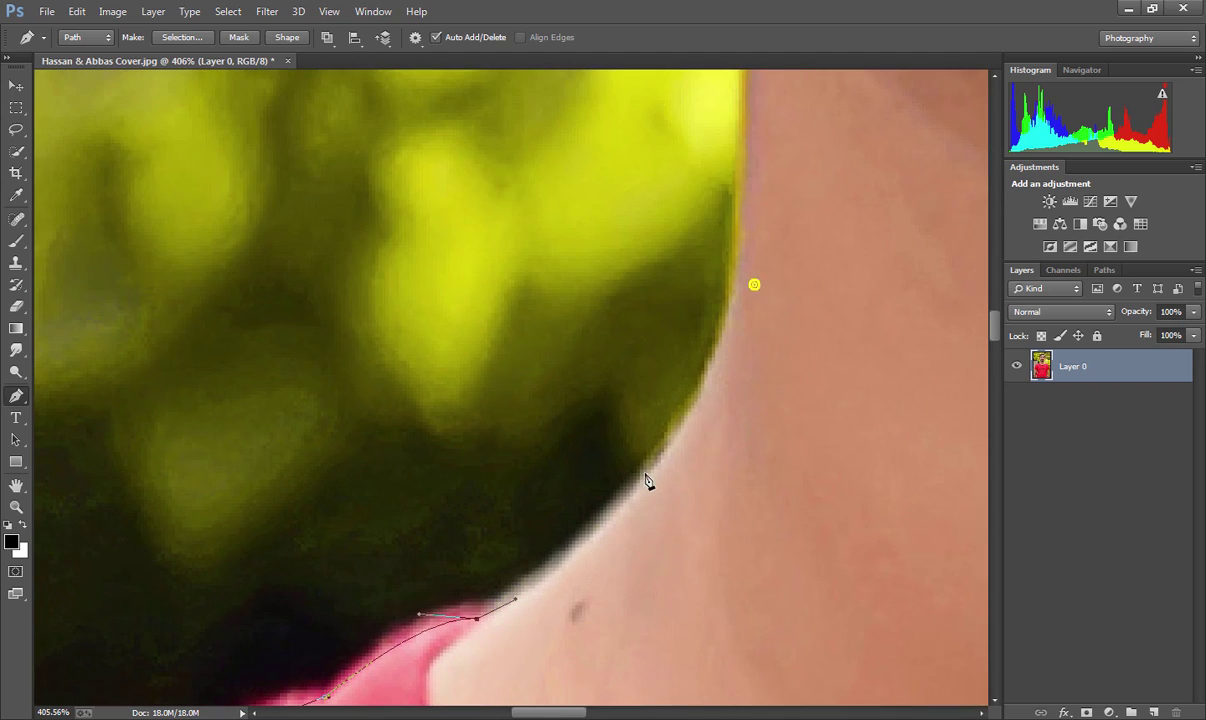
mouse_move(654, 470)
left_mouse_down()
mouse_move(682, 405)
mouse_move(721, 449)
mouse_move(673, 510)
left_mouse_up()
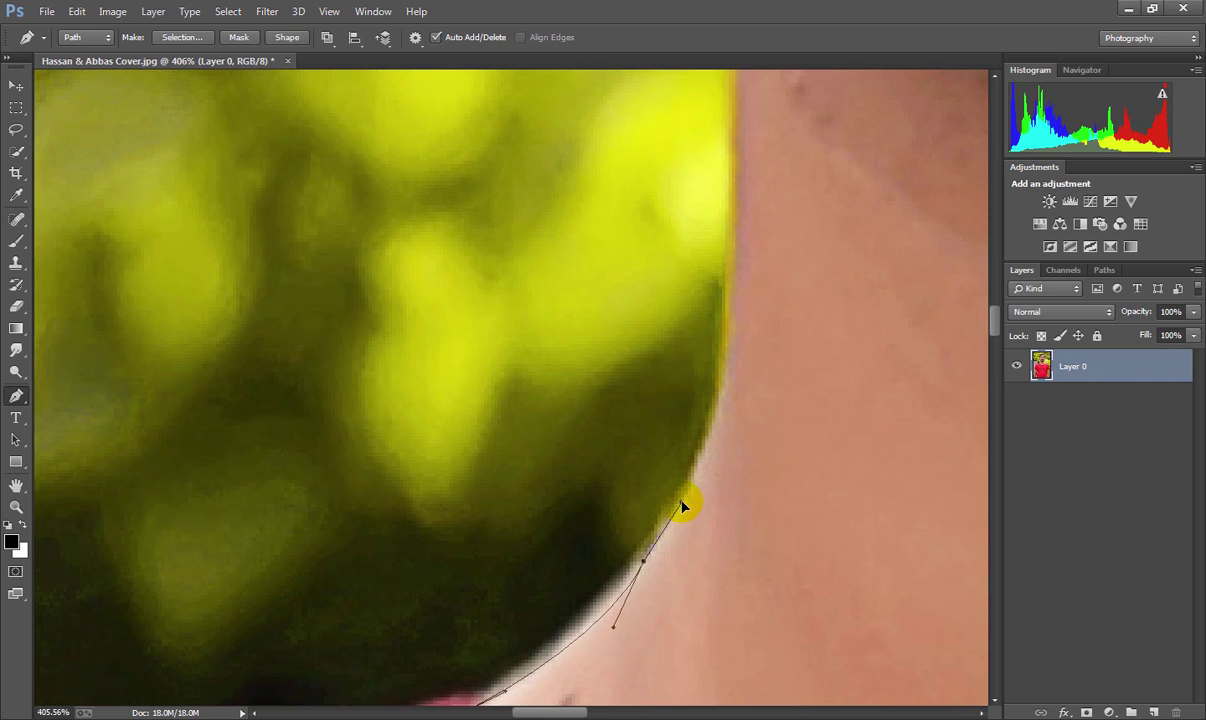
mouse_move(691, 480)
left_mouse_down()
mouse_move(716, 520)
mouse_move(718, 487)
mouse_move(723, 532)
left_mouse_up()
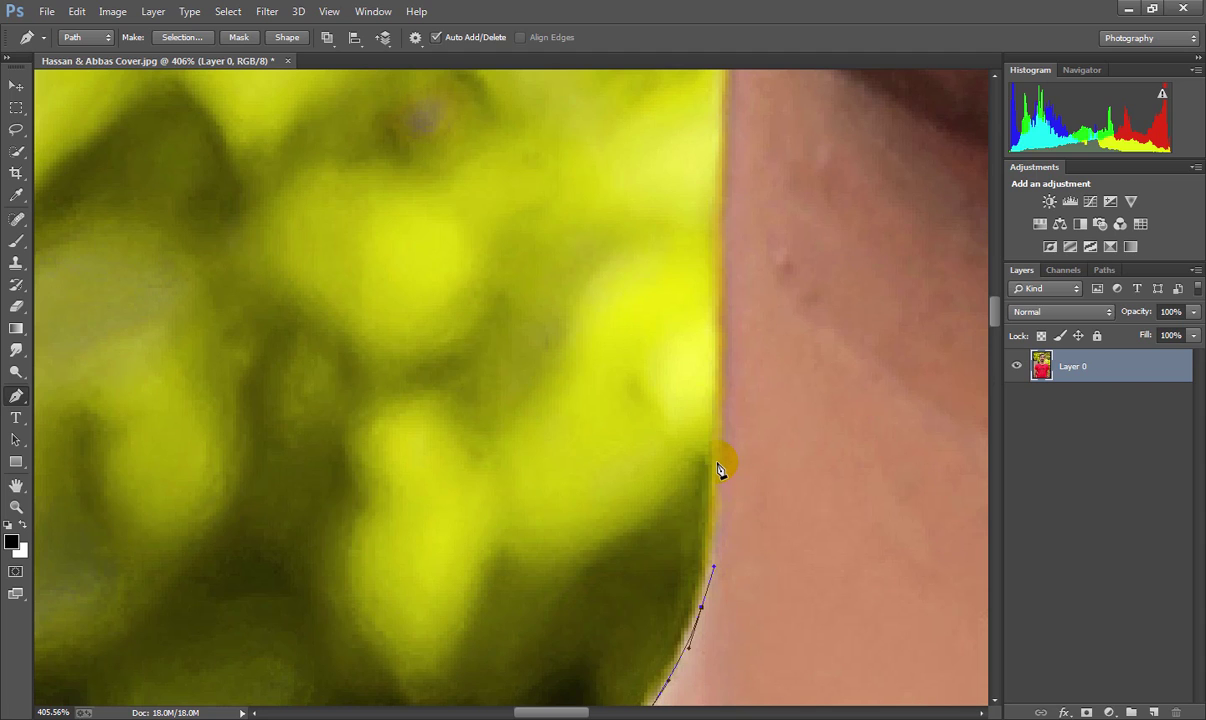
Add anchors up the rest of the neck and curve along the left beard edge toward the ear
left_click(717, 462)
left_click_drag(724, 312, 727, 512)
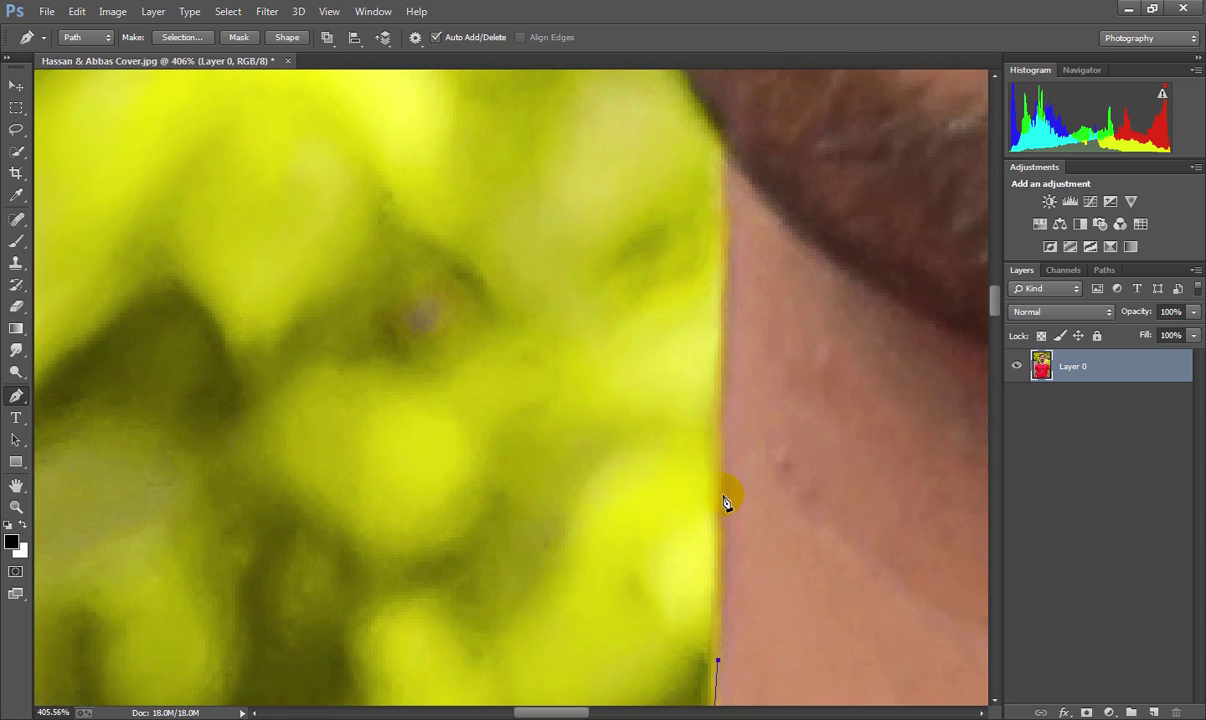
left_click(721, 494)
left_click_drag(729, 350, 731, 462)
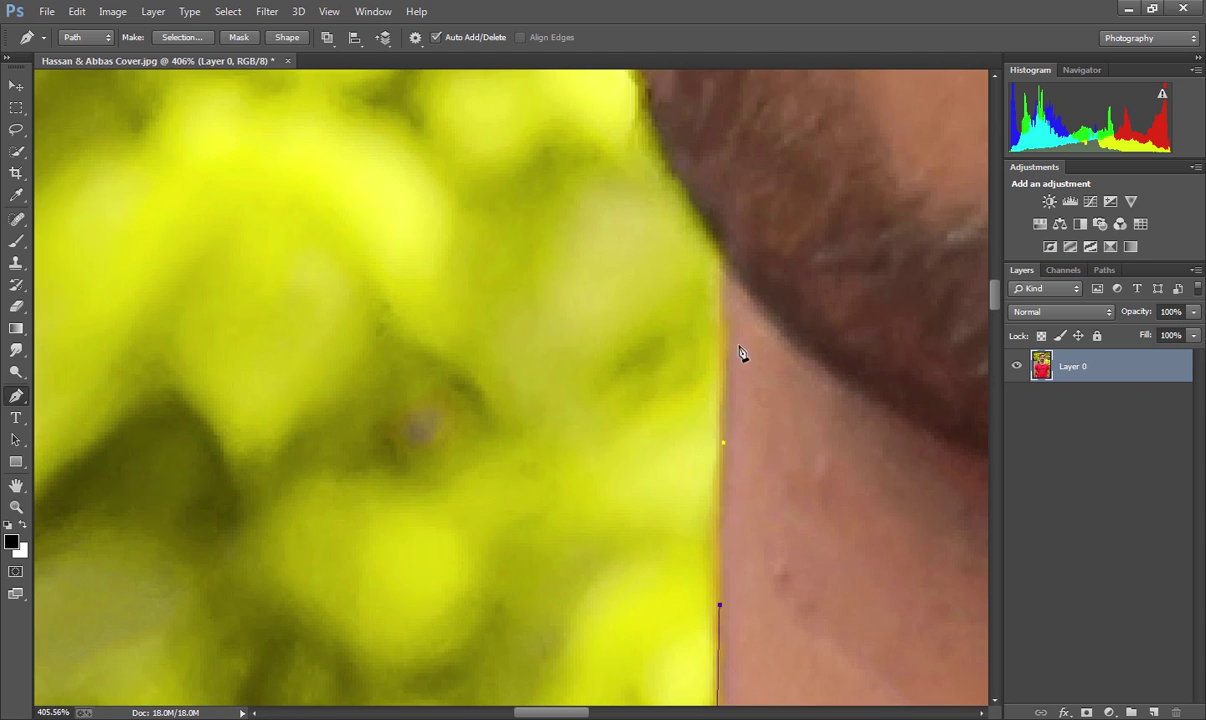
left_click_drag(740, 352, 715, 452)
left_click(713, 418)
scroll(692, 533, "down", 2)
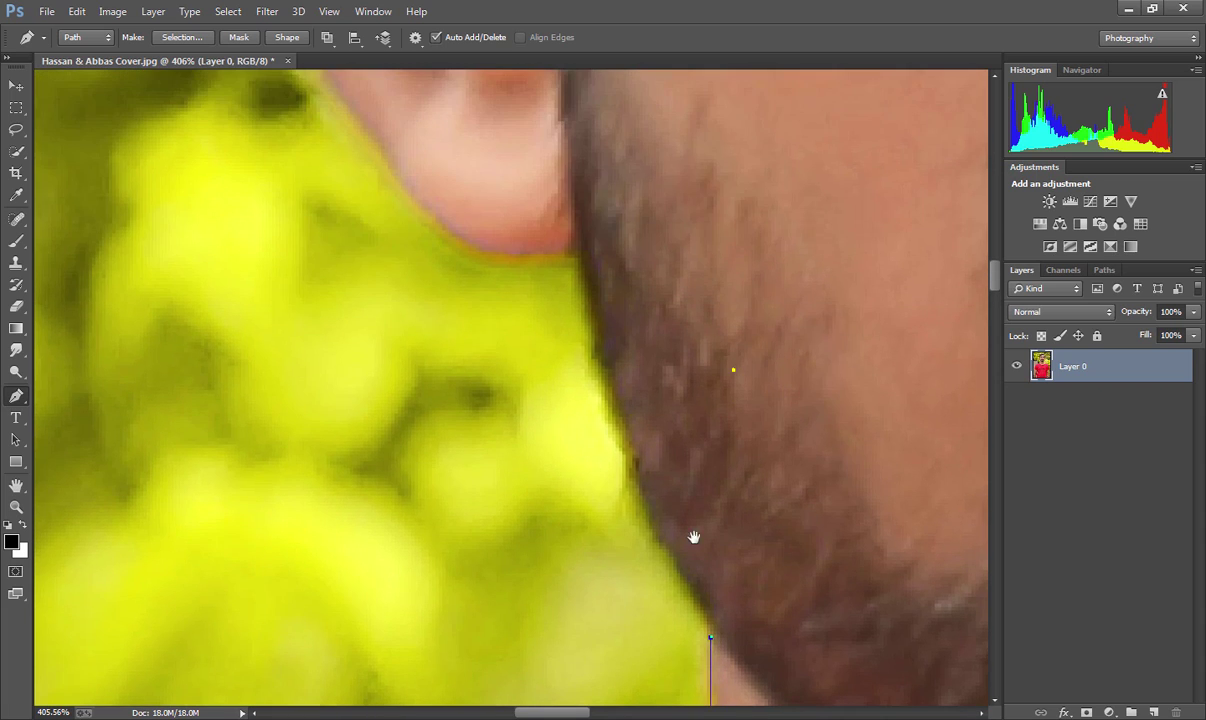
scroll(660, 493, "down", 1)
scroll(722, 506, "up", 1)
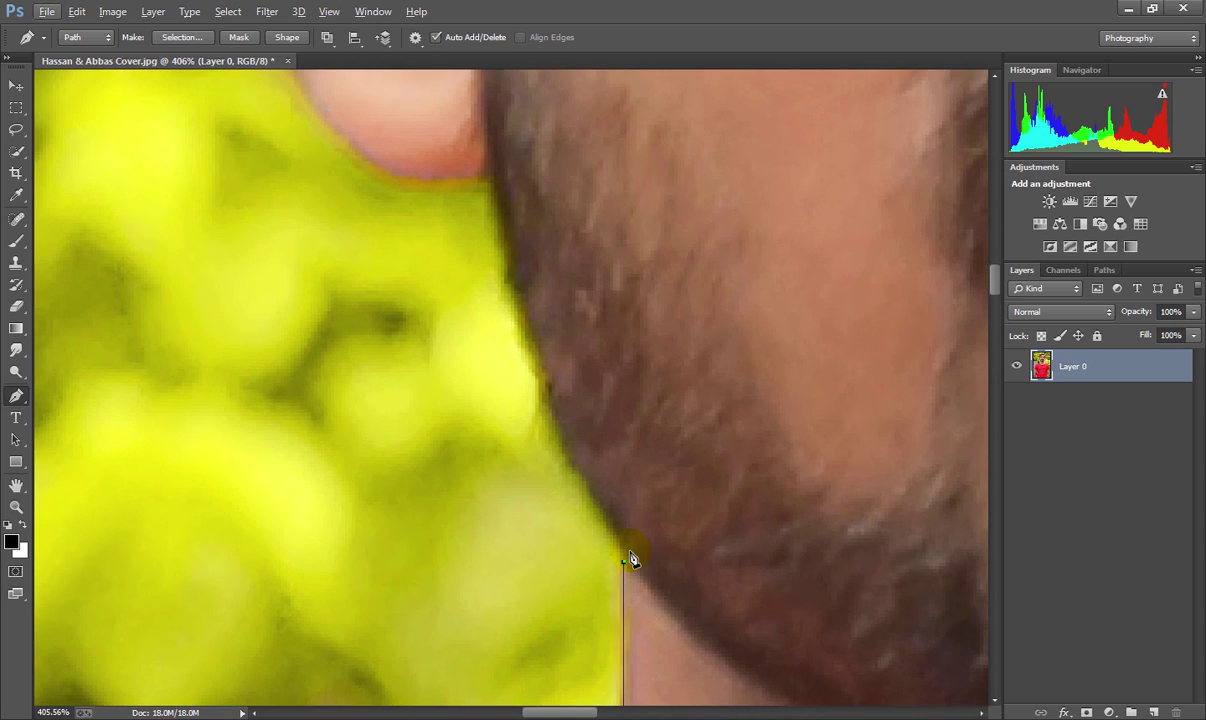
left_click_drag(602, 370, 684, 512)
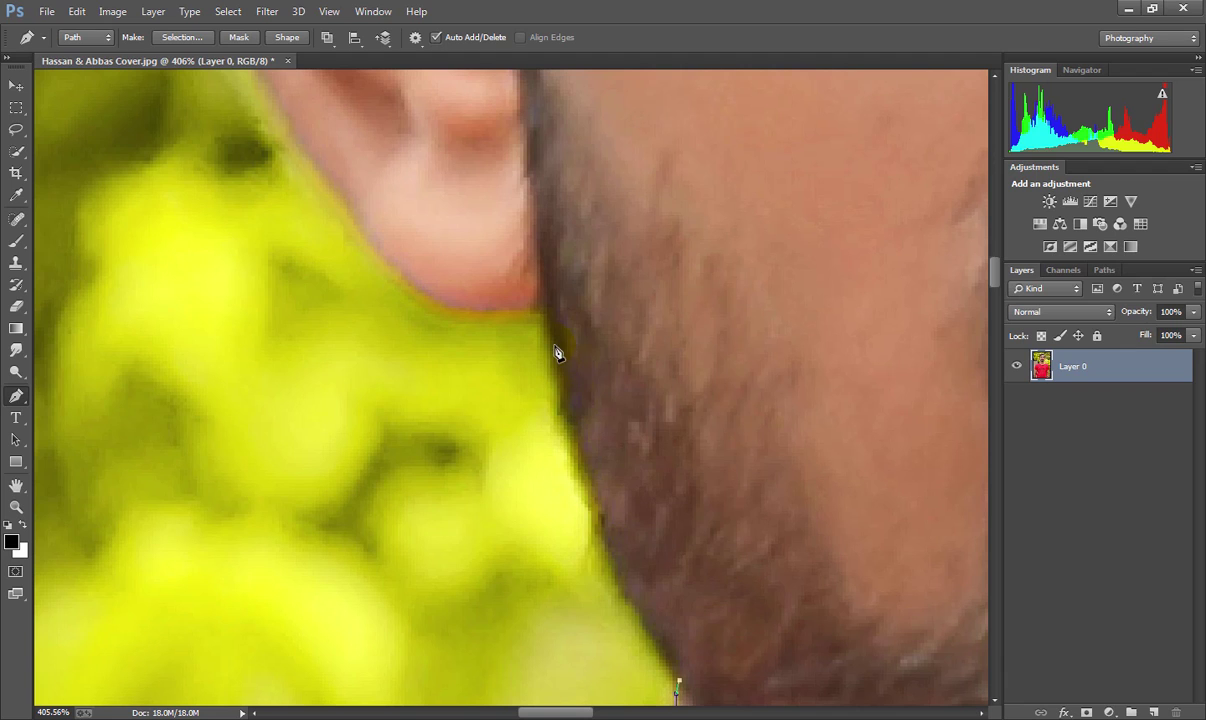
left_click_drag(549, 329, 549, 186)
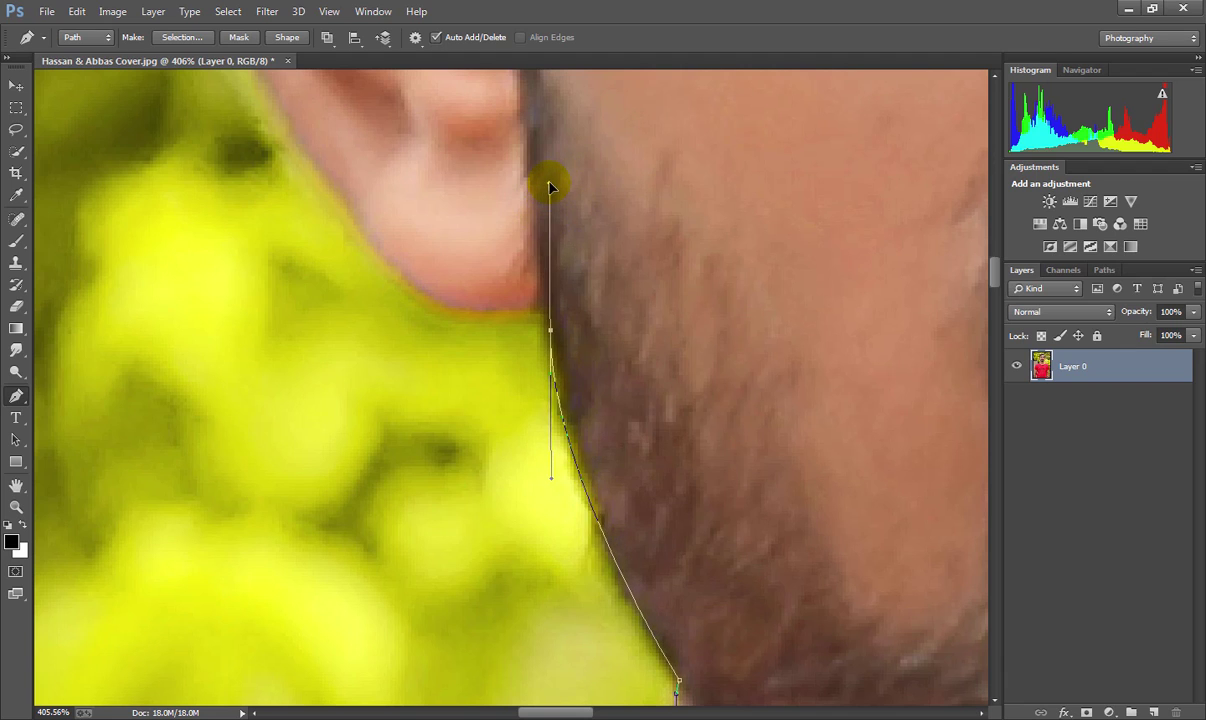
Trace around the left earlobe and ear tip, fixing a misplaced point and setting a jaw corner
mouse_move(468, 273)
left_mouse_down()
mouse_move(557, 413)
mouse_move(427, 366)
left_mouse_up()
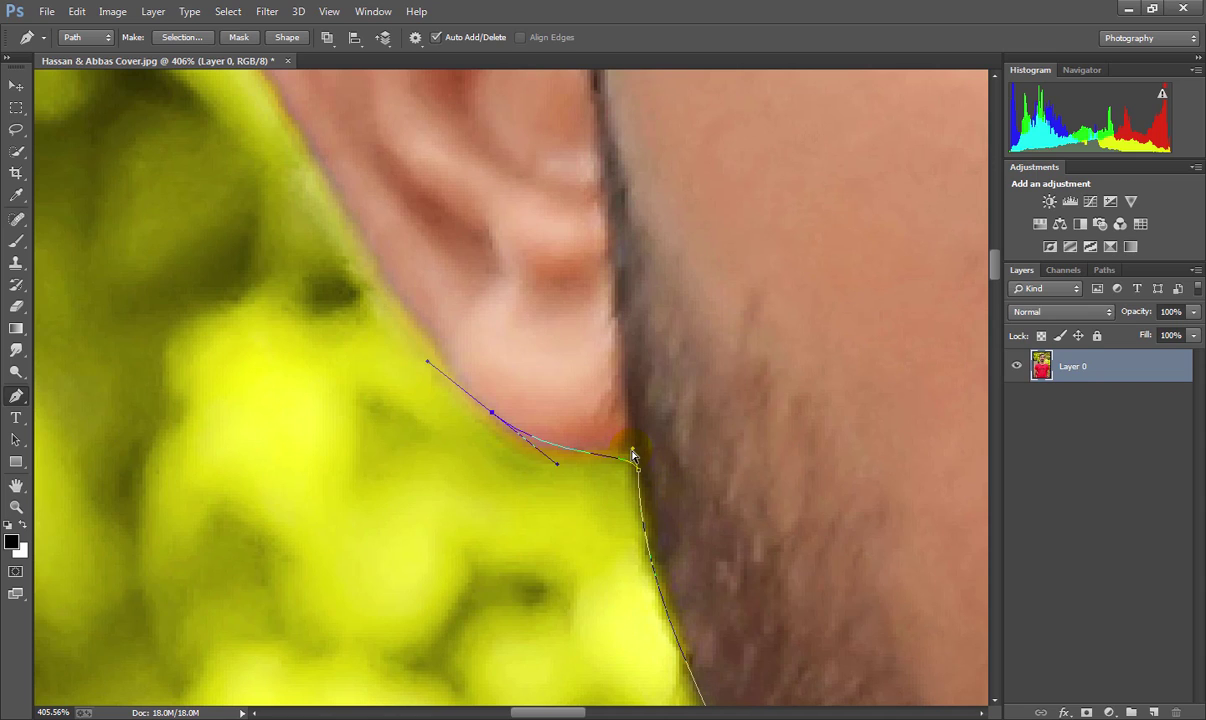
key("ctrl+z")
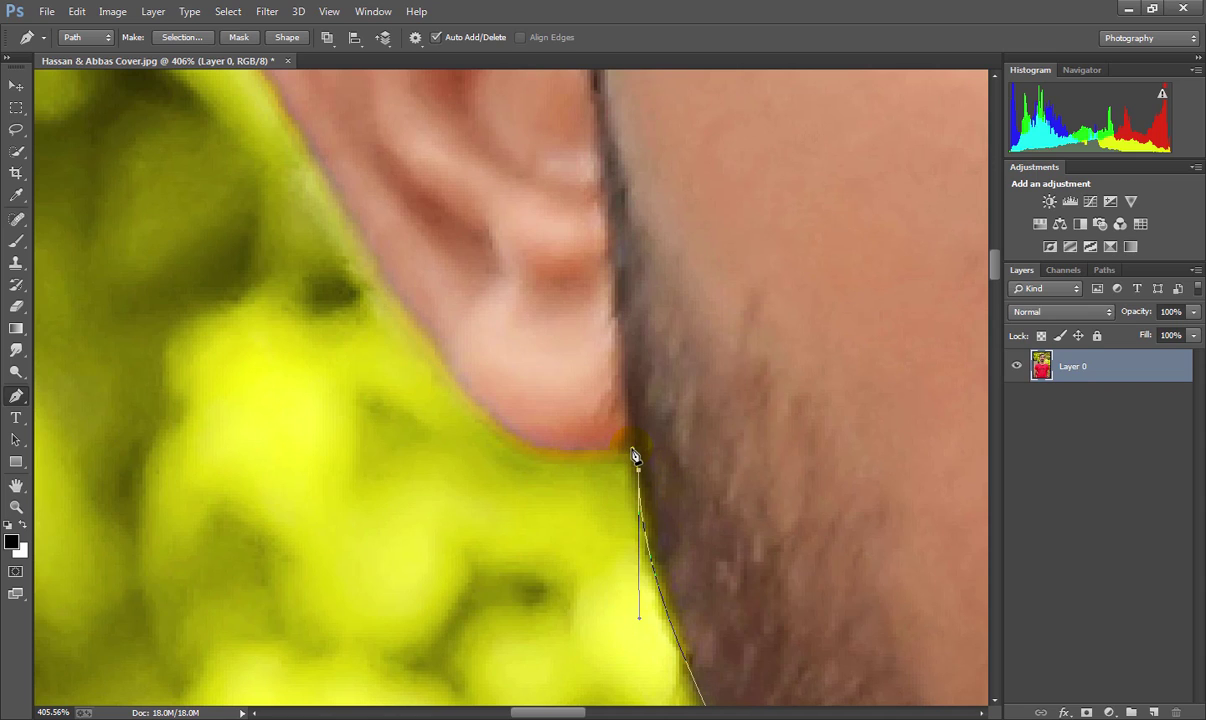
left_click(632, 451, "alt")
mouse_move(486, 408)
left_mouse_down()
mouse_move(433, 338)
mouse_move(511, 417)
mouse_move(576, 455)
left_mouse_up()
left_click(485, 305)
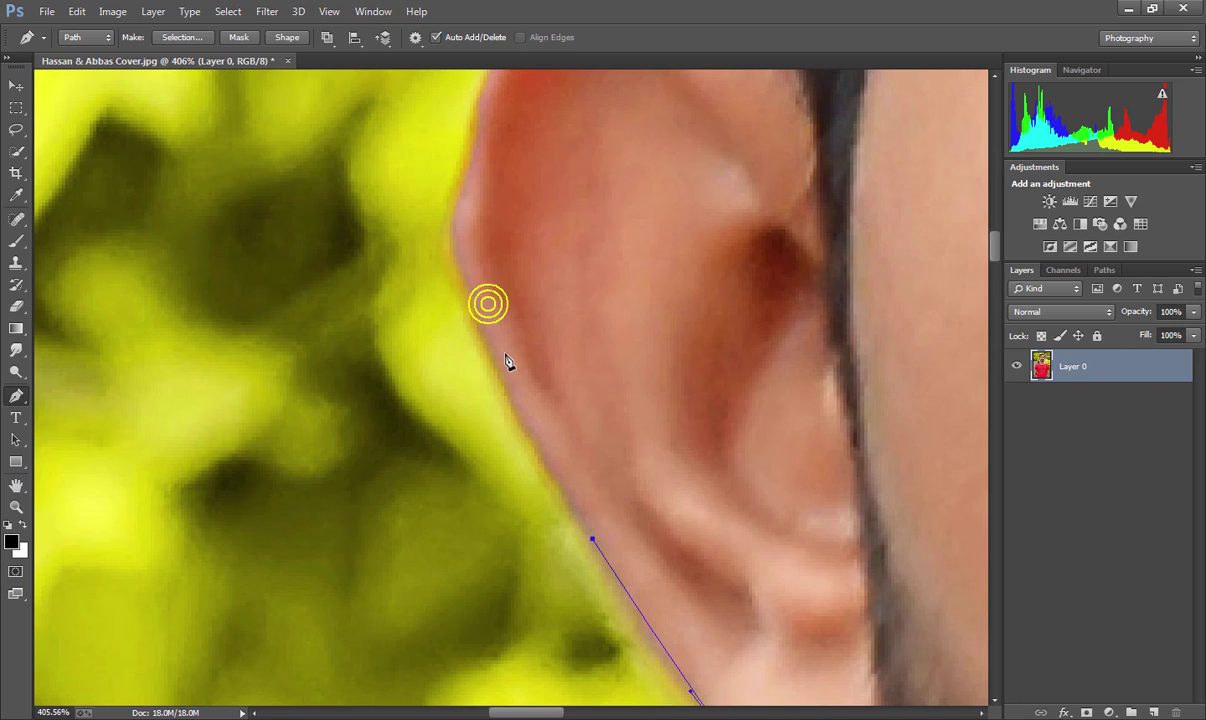
mouse_move(513, 204)
left_mouse_down()
mouse_move(447, 350)
mouse_move(476, 190)
mouse_move(447, 250)
mouse_move(444, 334)
left_mouse_up()
mouse_move(491, 238)
left_mouse_down()
mouse_move(579, 196)
mouse_move(535, 186)
mouse_move(635, 238)
mouse_move(670, 493)
left_mouse_up()
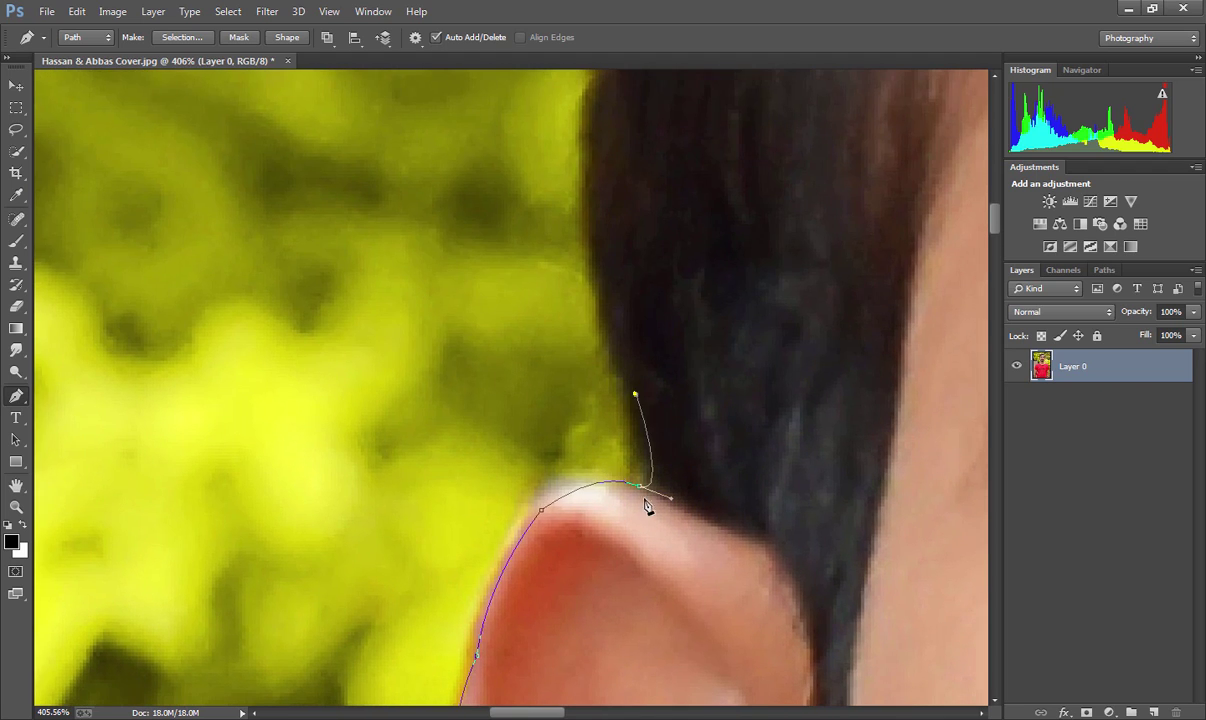
Fit the photo on screen, zoom to the face, and extend the outline up and over the hair
scroll(640, 470, "up", 2)
key("ctrl+0")
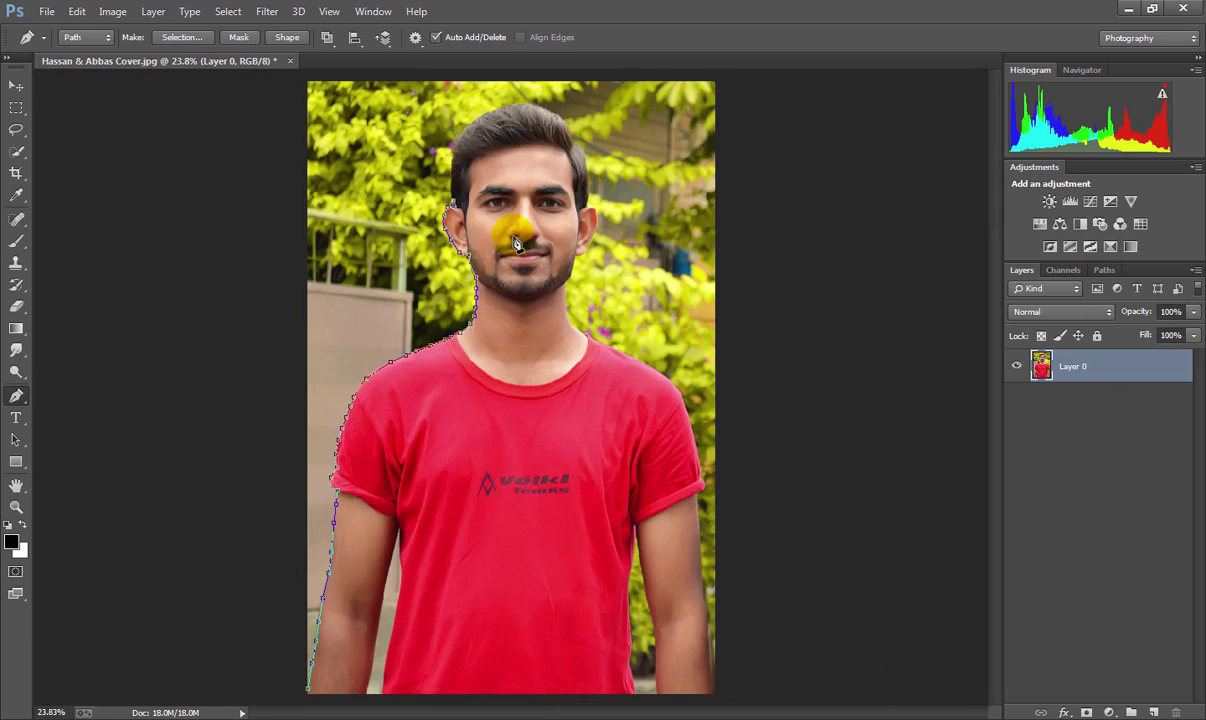
mouse_move(517, 242)
left_mouse_down()
mouse_move(268, 352)
mouse_move(268, 306)
left_mouse_up()
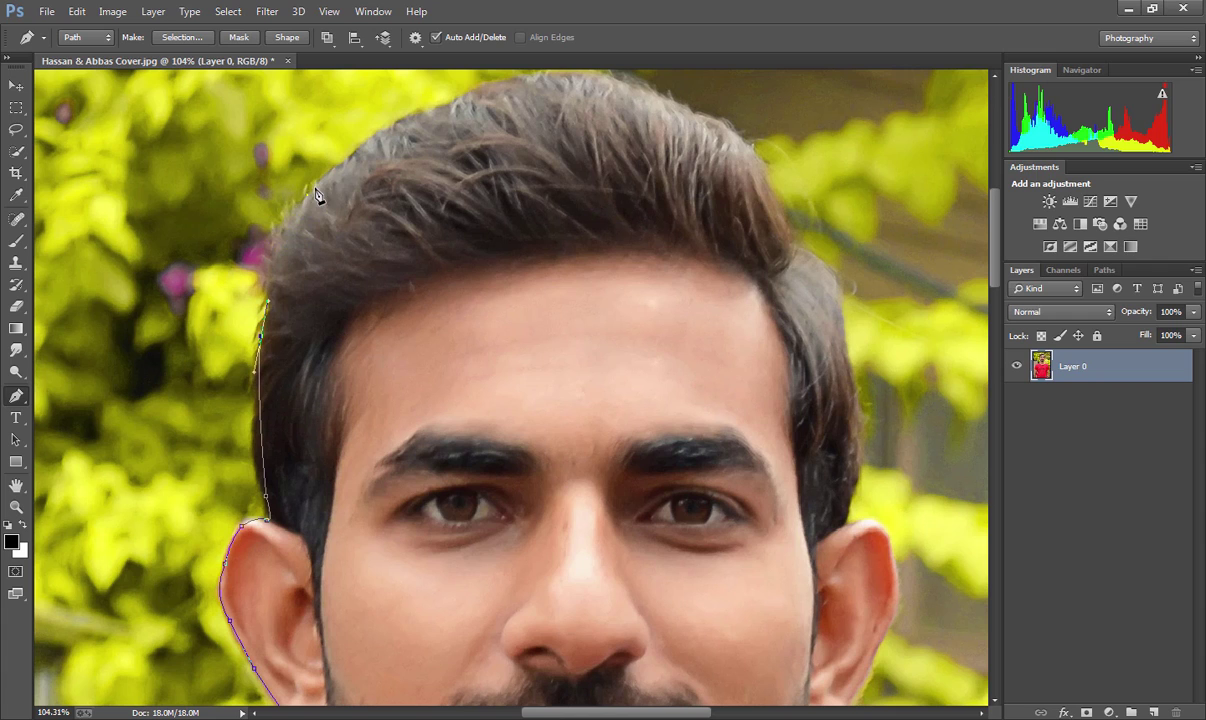
left_click_drag(306, 192, 357, 143)
left_click_drag(467, 95, 518, 92)
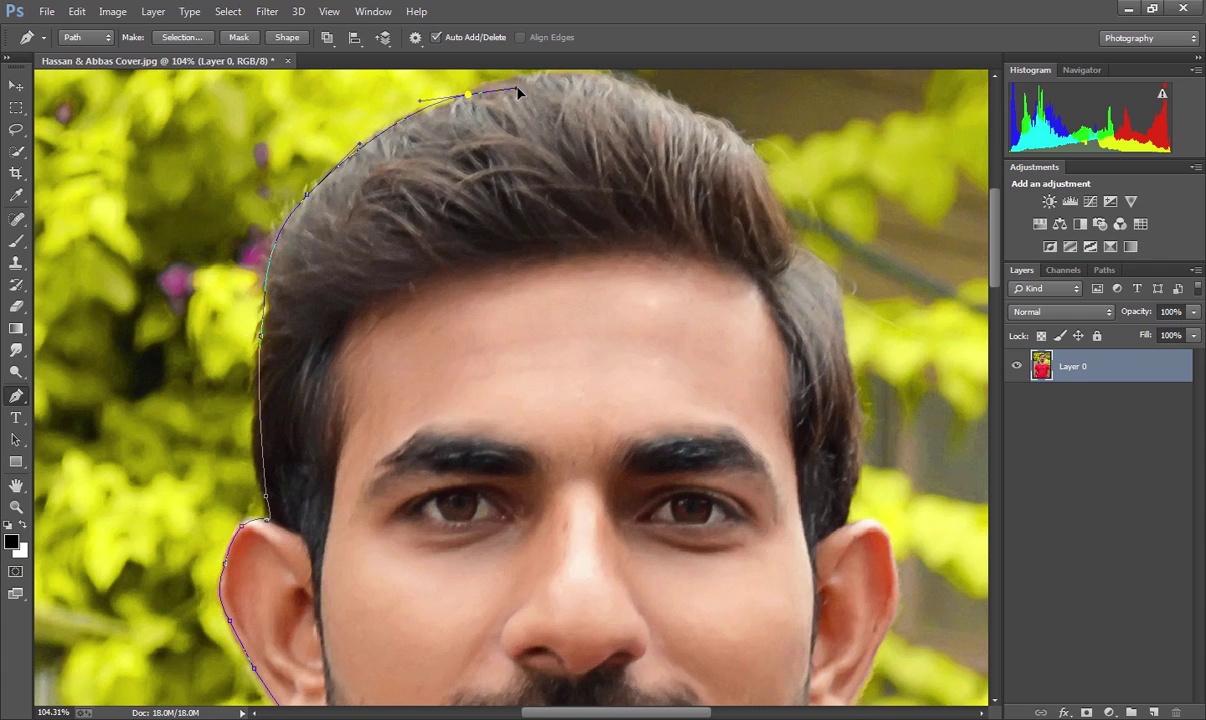
mouse_move(705, 126)
left_mouse_down()
mouse_move(655, 206)
mouse_move(726, 285)
mouse_move(713, 256)
left_mouse_up()
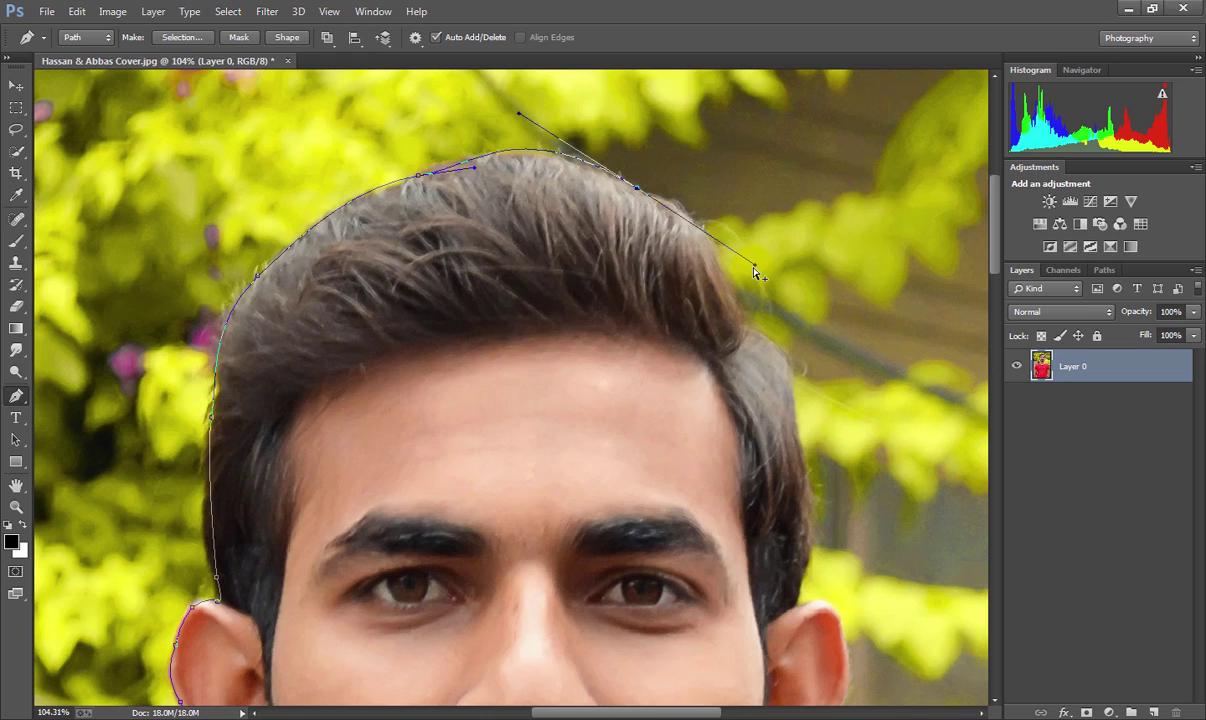
Redo the curve across the crown and continue down the right side of the hair toward the ear
key("ctrl+z")
left_click_drag(558, 161, 619, 183)
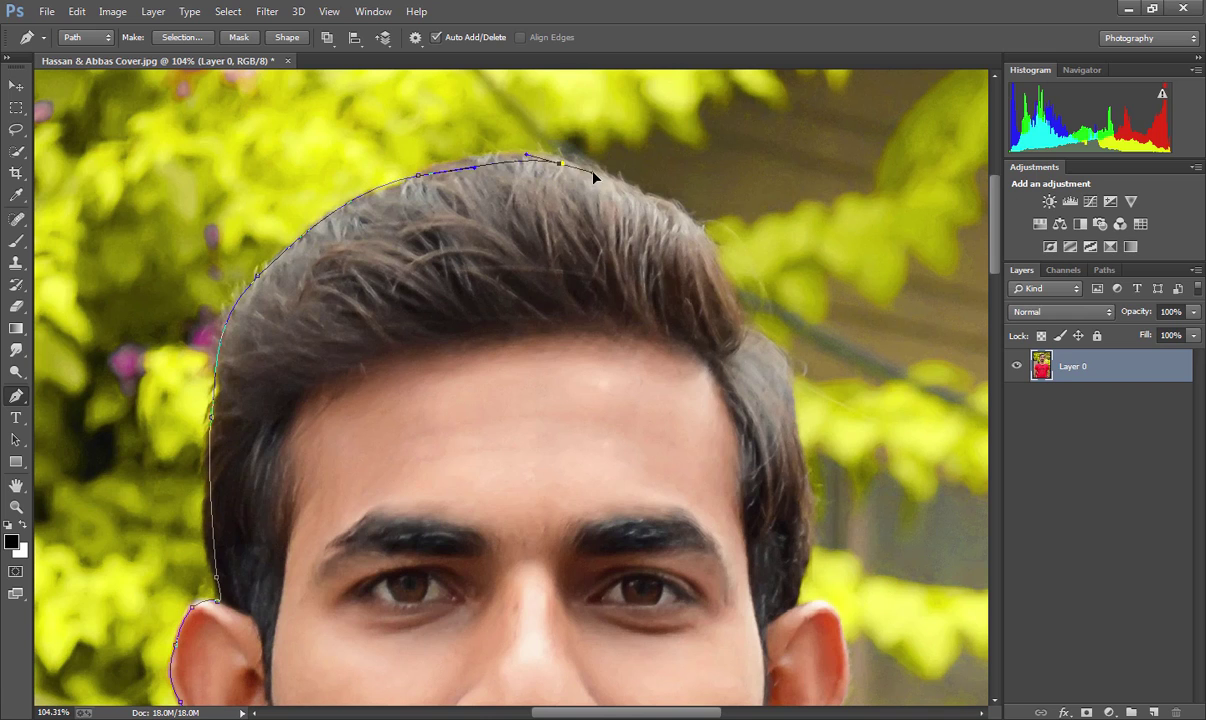
left_click(662, 201)
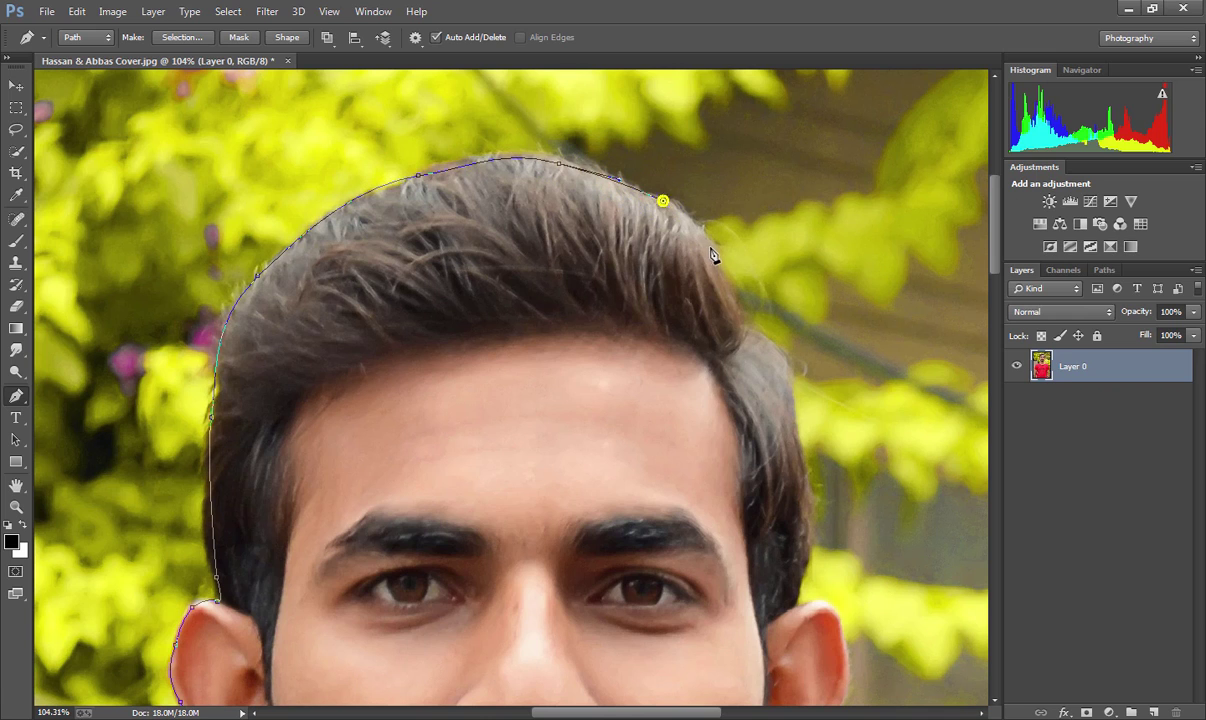
left_click(740, 320)
left_click_drag(738, 365, 633, 280)
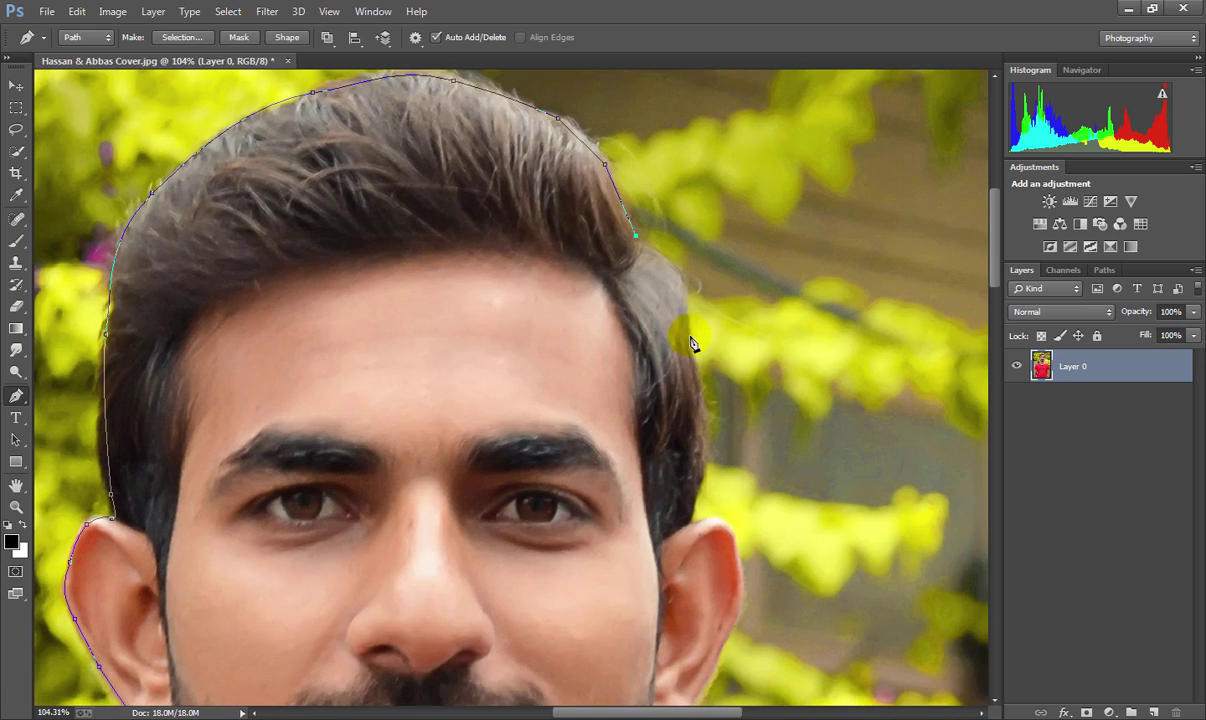
mouse_move(693, 351)
left_mouse_down()
mouse_move(704, 459)
mouse_move(702, 383)
left_mouse_up()
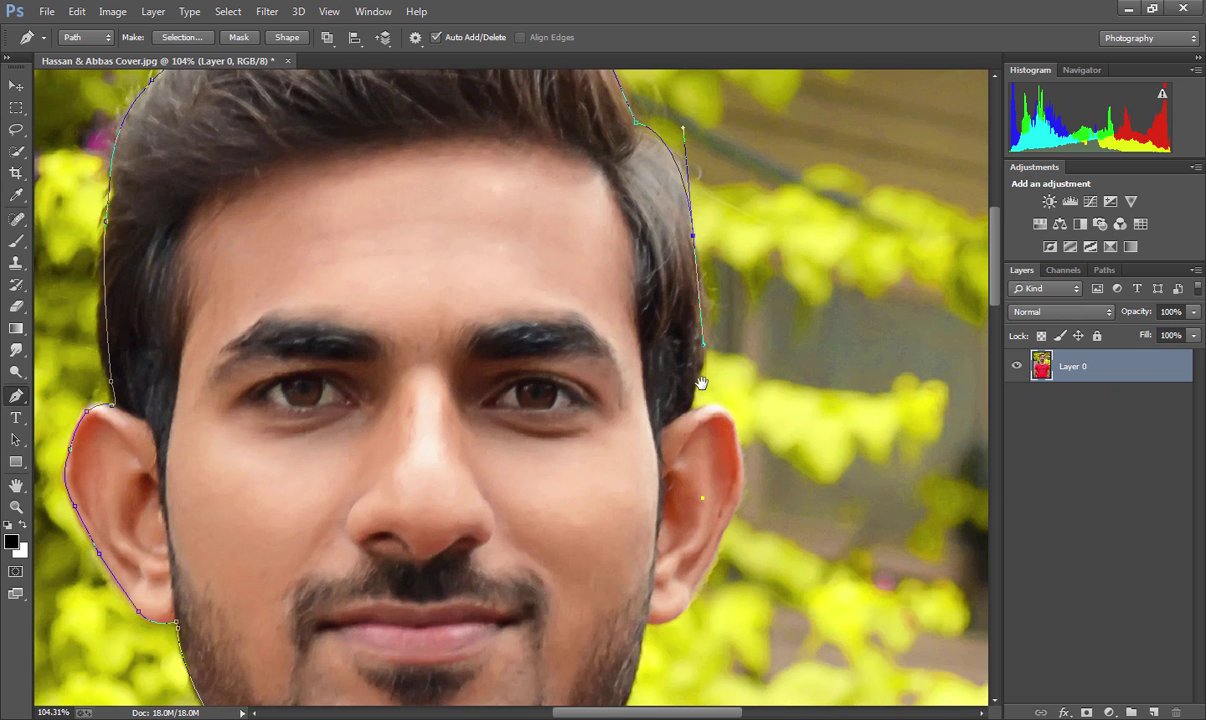
Zoom in and add anchors from the top of the right ear down its outer edge
scroll(700, 428, "up", 2)
scroll(710, 463, "up", 2)
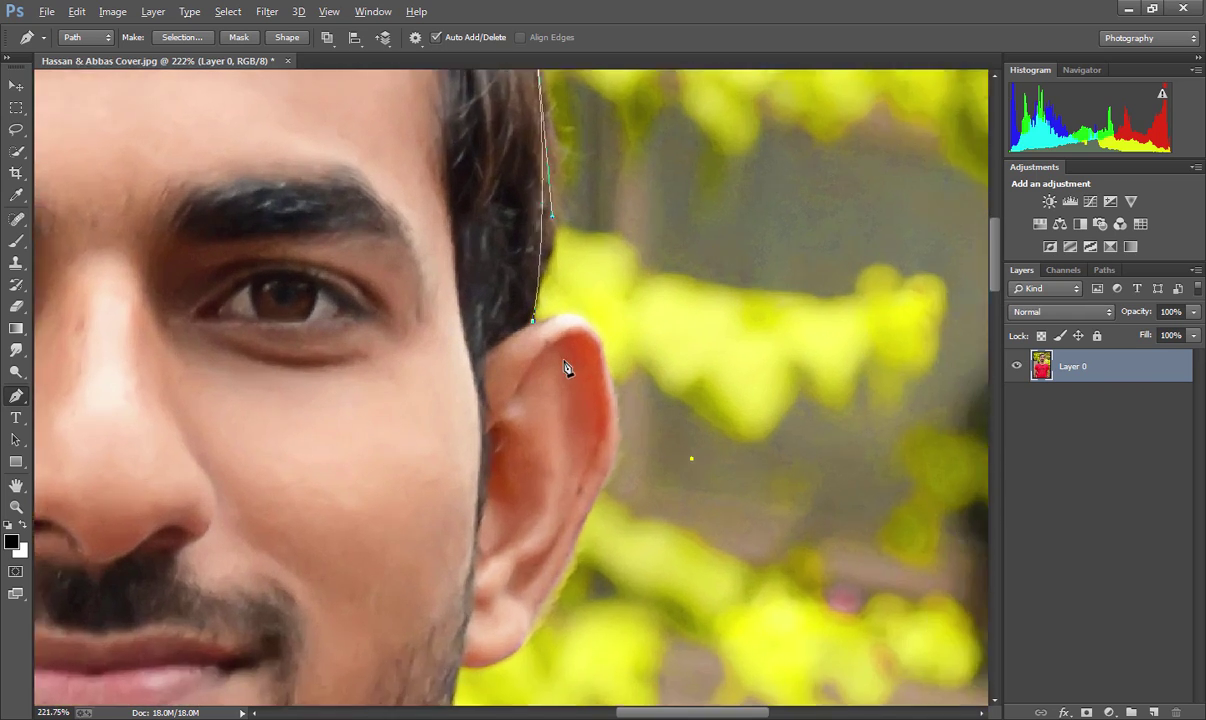
scroll(568, 366, "up", 2)
scroll(595, 334, "up", 1)
left_click_drag(497, 352, 520, 455)
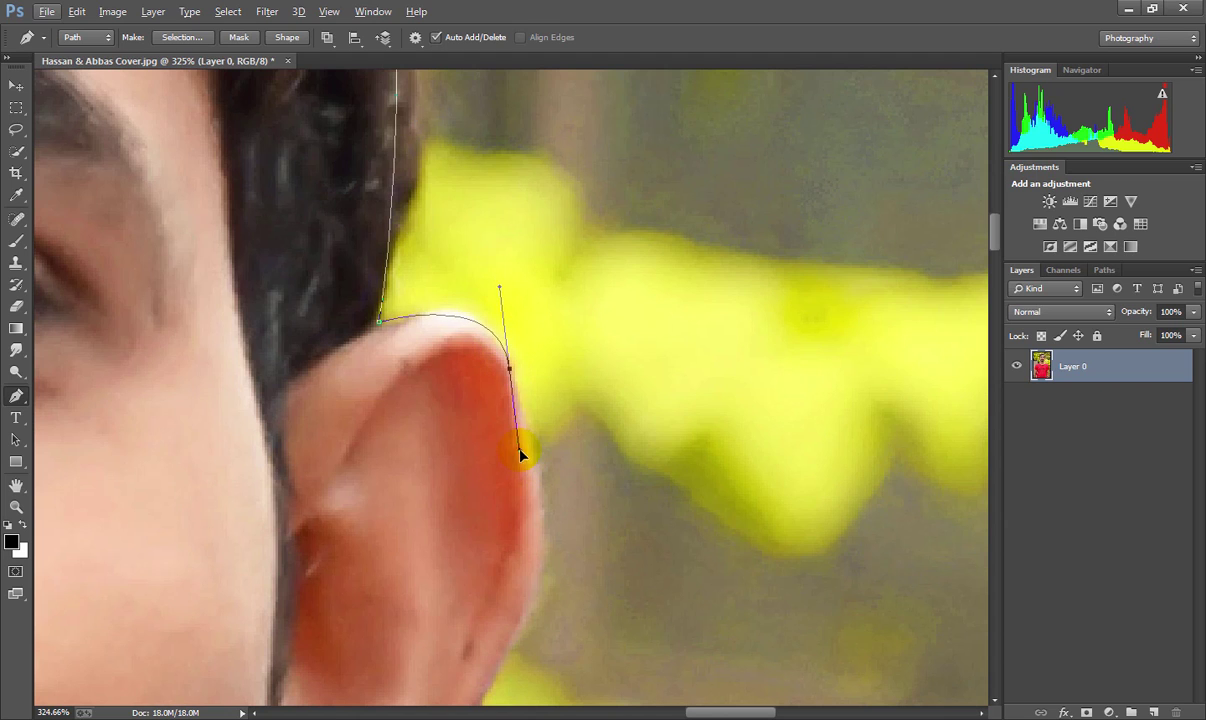
scroll(535, 460, "down", 3)
left_click_drag(489, 388, 464, 459)
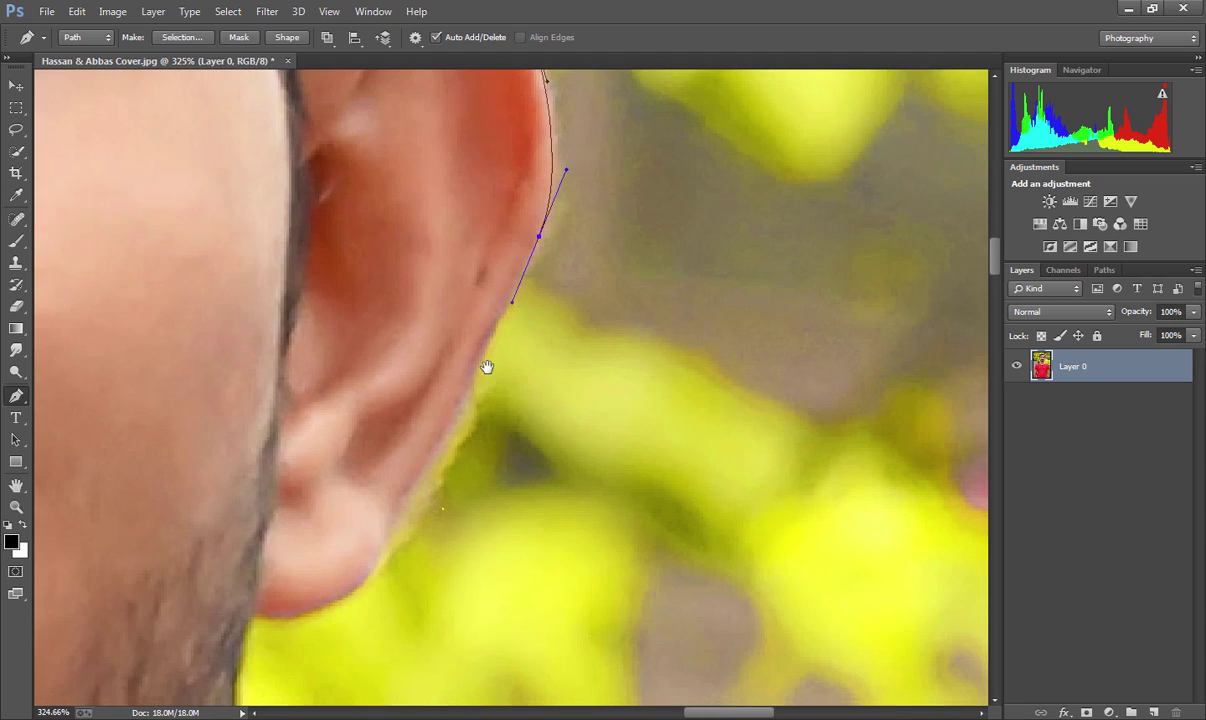
scroll(487, 363, "down", 3)
left_click(459, 408)
scroll(445, 445, "down", 2)
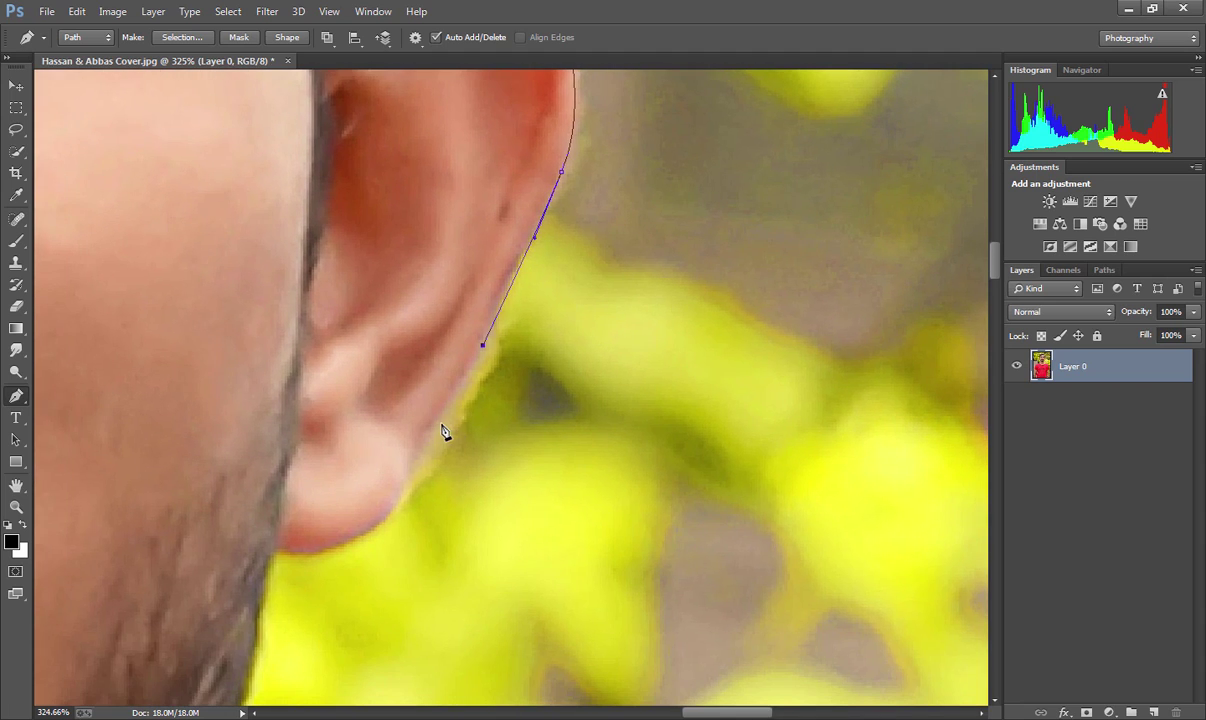
left_click(442, 420)
Curve the outline around the right earlobe and into the beard below it
scroll(420, 432, "down", 1)
left_click(408, 436)
scroll(390, 435, "down", 2)
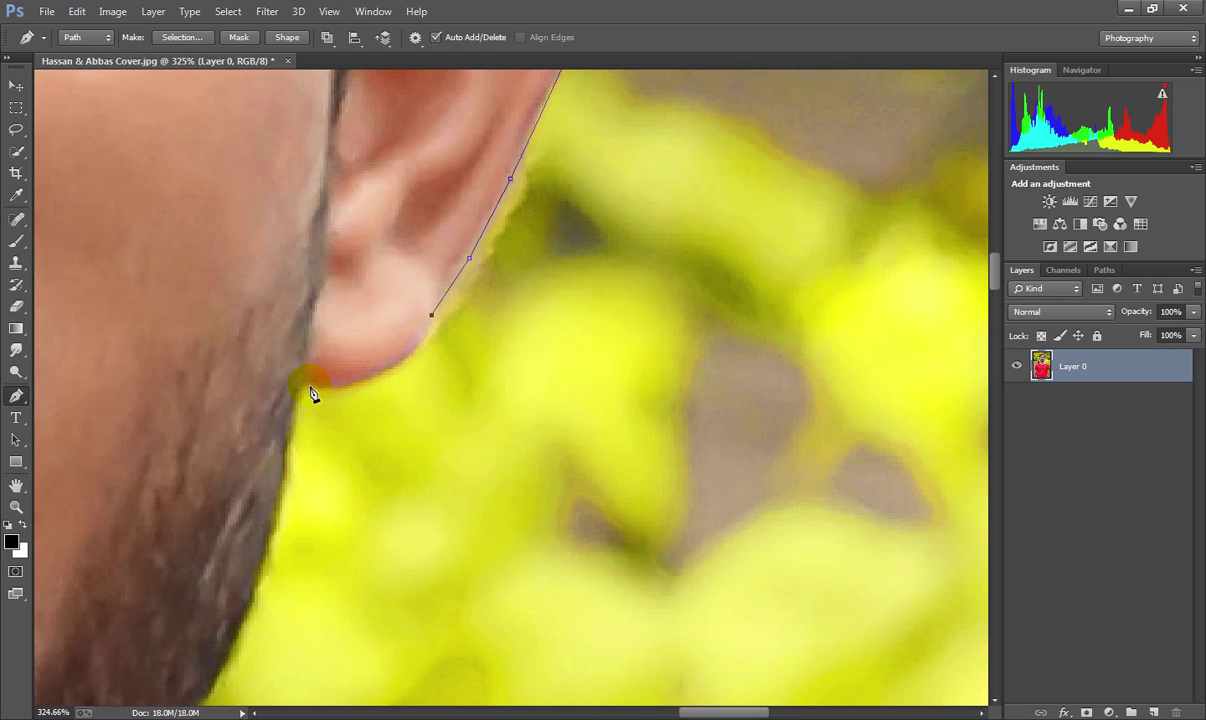
left_click_drag(304, 382, 233, 357)
left_click(289, 451)
scroll(290, 450, "down", 4)
scroll(290, 450, "left", 1)
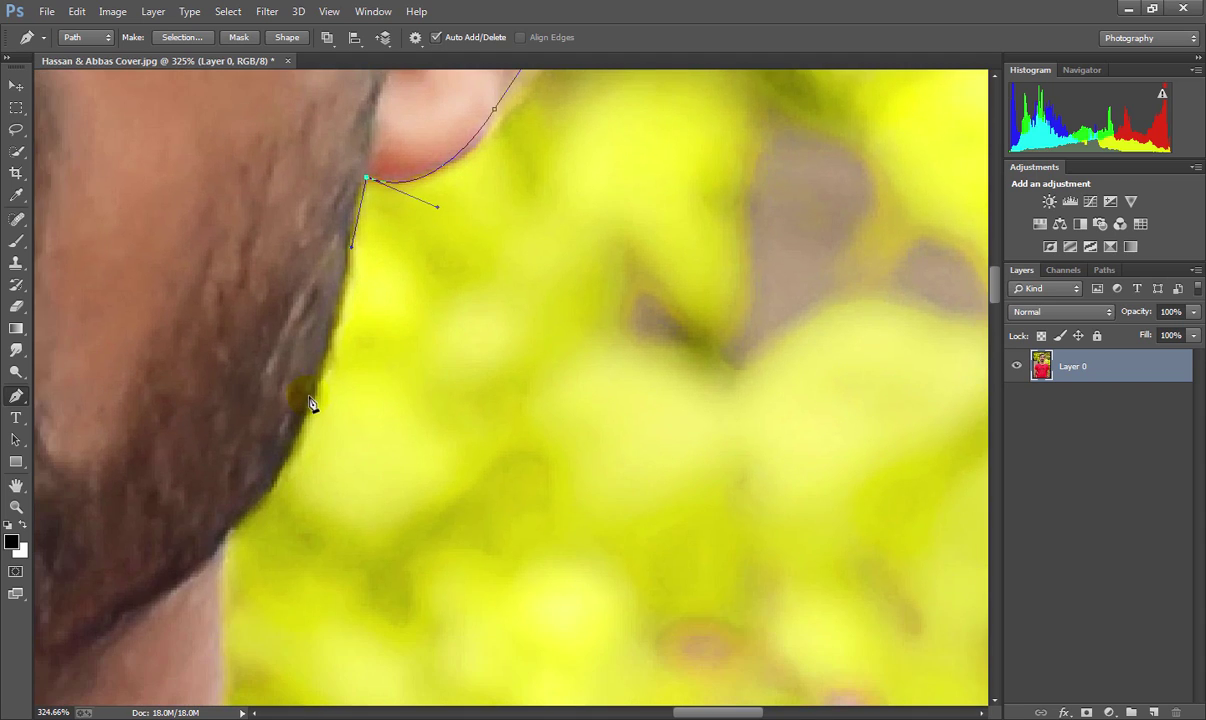
left_click_drag(311, 405, 296, 447)
scroll(297, 452, "down", 2)
scroll(297, 452, "left", 1)
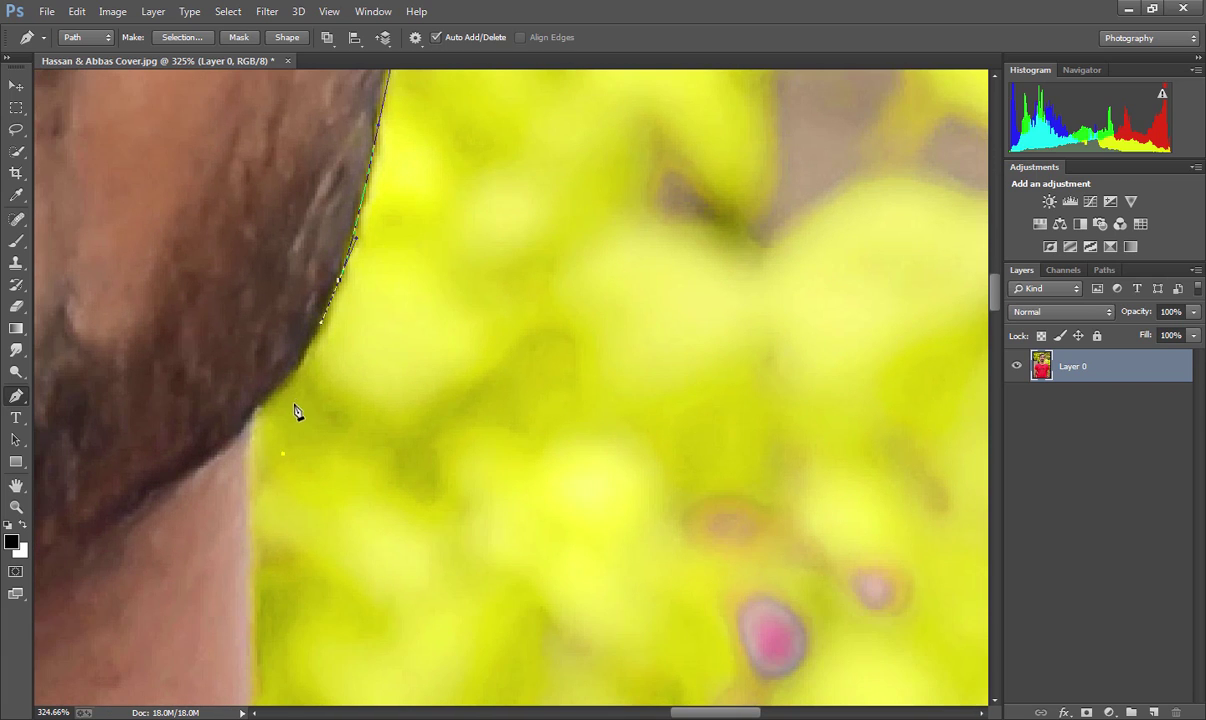
scroll(264, 437, "down", 4)
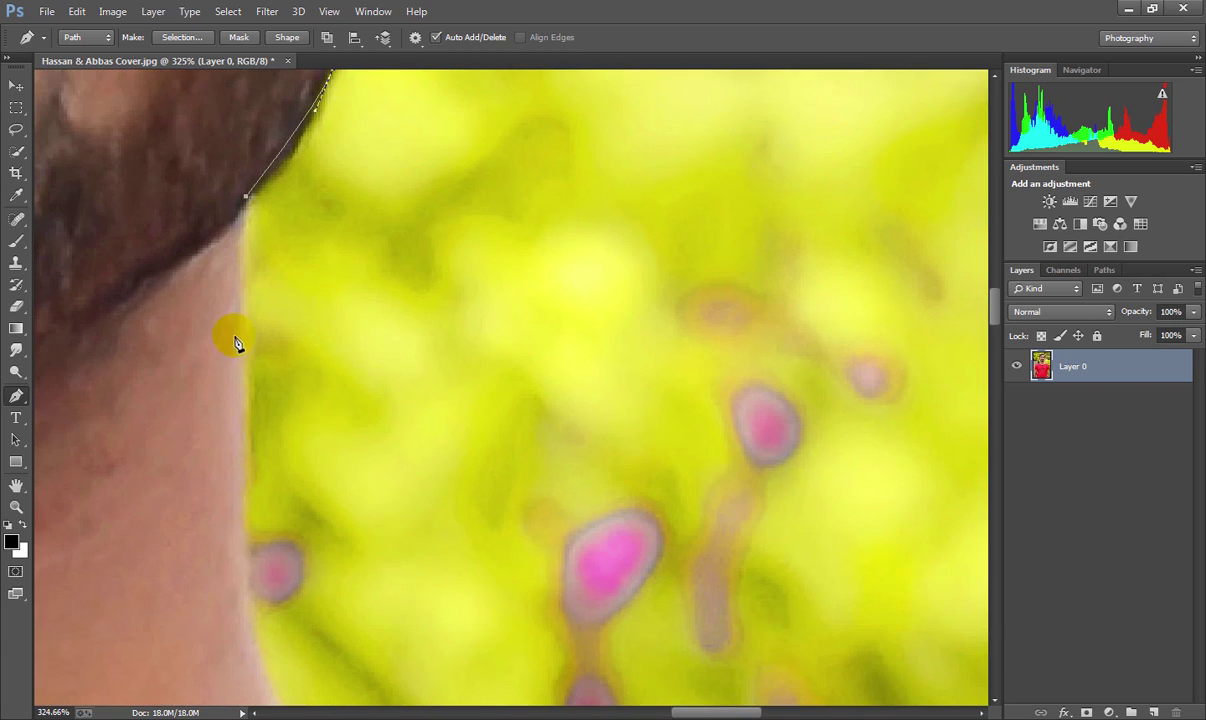
Add anchors down the right beard edge and neck to the collar edge
left_click_drag(245, 365, 245, 392)
scroll(245, 392, "down", 5)
scroll(245, 392, "left", 1)
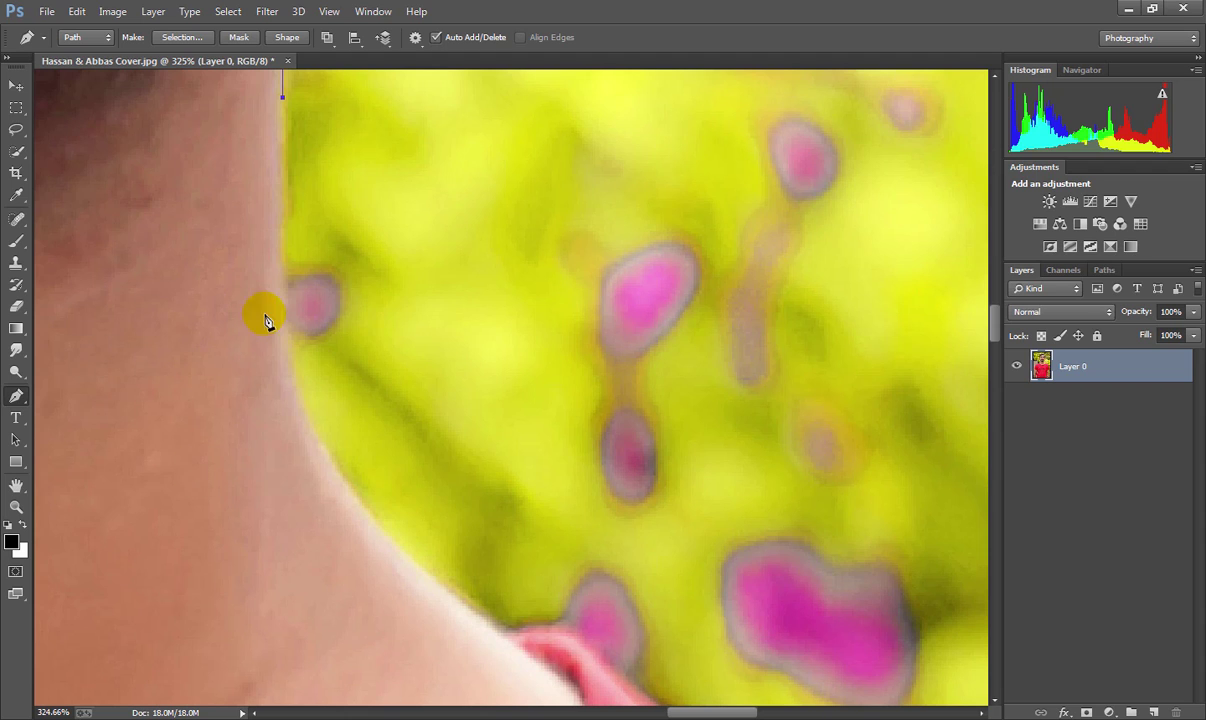
left_click_drag(283, 309, 285, 350)
scroll(335, 450, "down", 3)
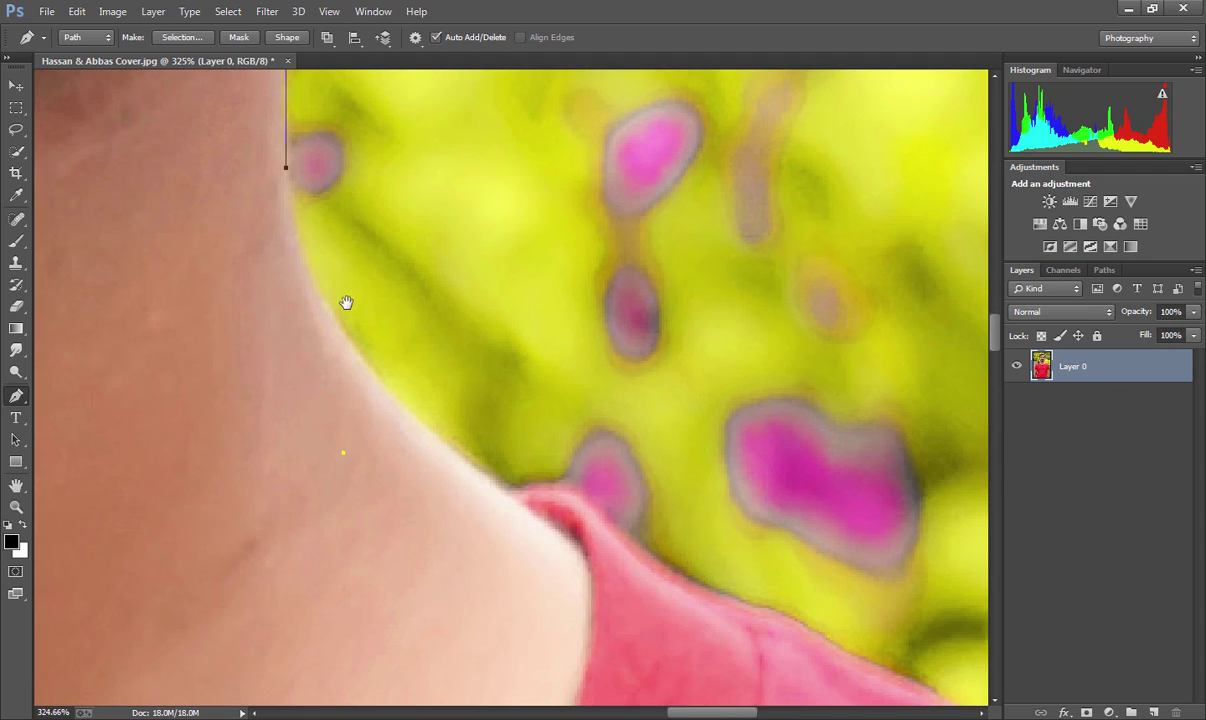
left_click_drag(392, 393, 505, 489)
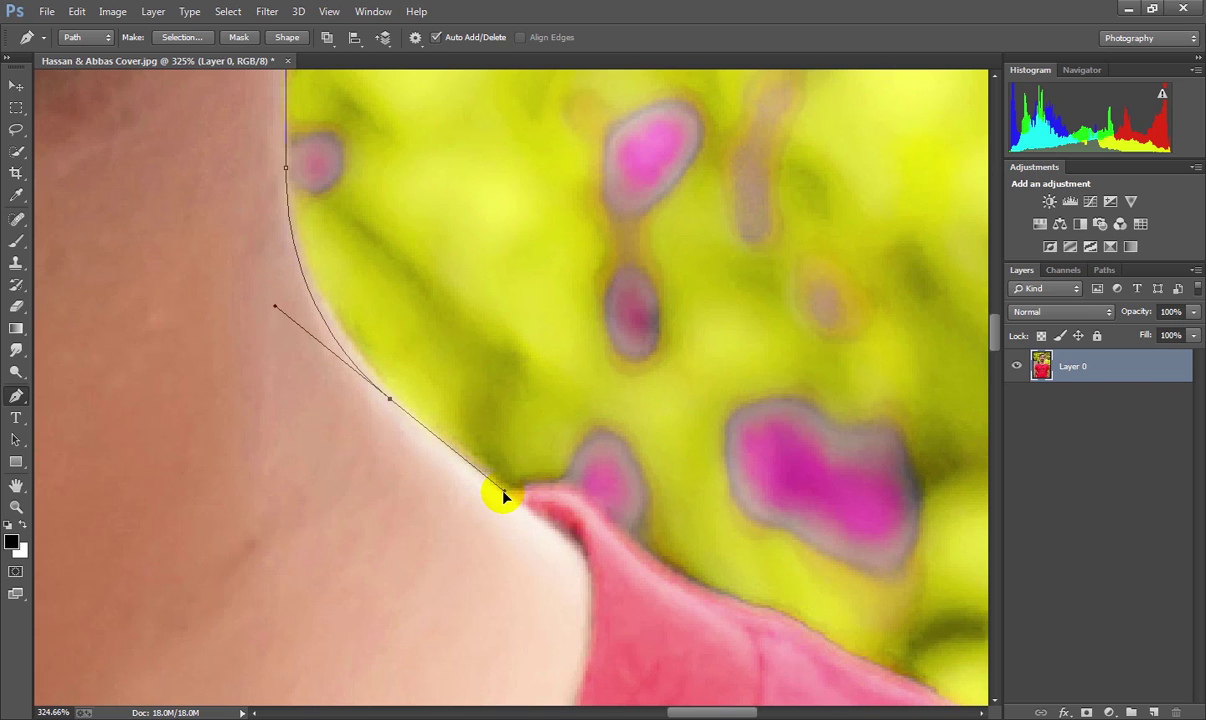
mouse_move(567, 524)
left_mouse_down()
mouse_move(399, 446)
mouse_move(262, 286)
left_mouse_up()
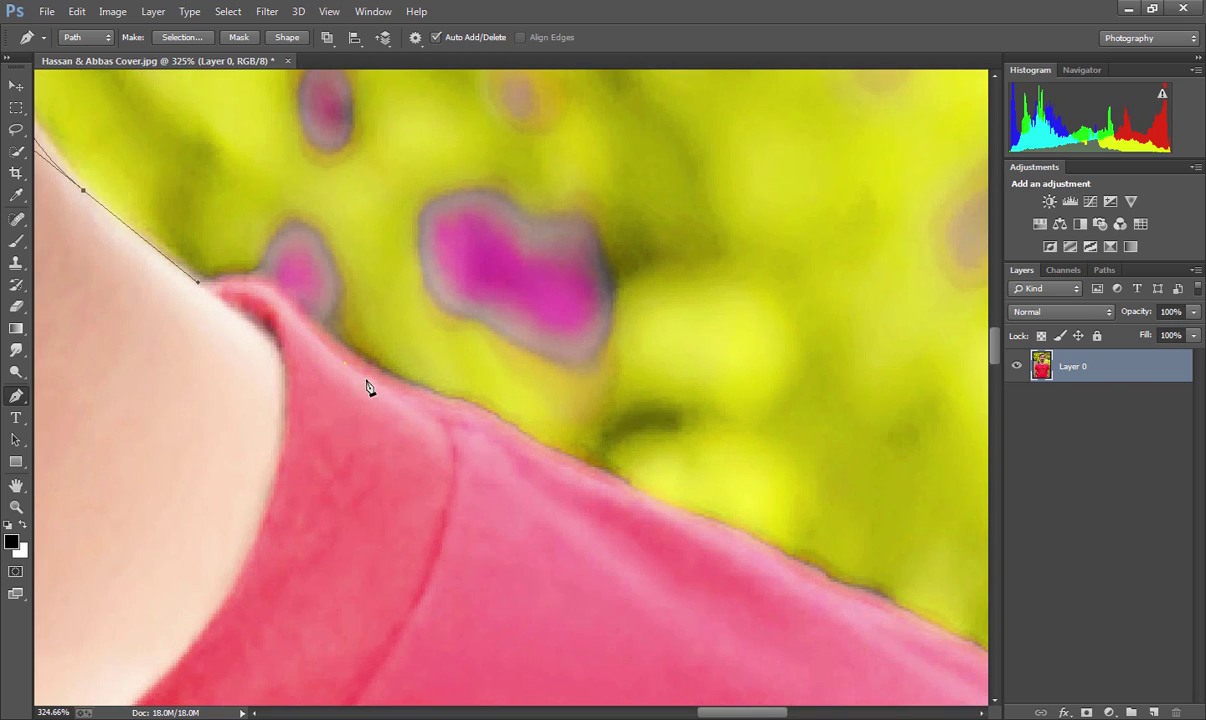
left_click_drag(344, 363, 405, 430)
left_click_drag(348, 328, 337, 254)
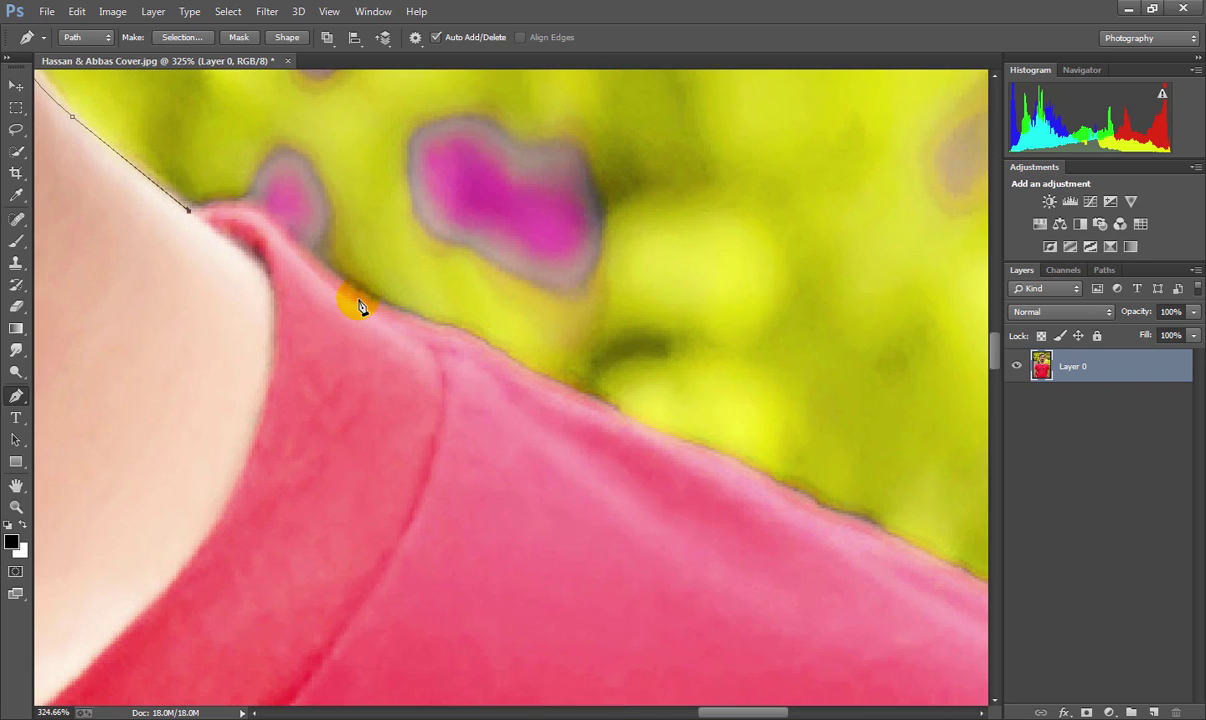
mouse_move(361, 297)
left_mouse_down()
mouse_move(474, 437)
mouse_move(474, 417)
left_mouse_up()
Add points along the red shirt's right shoulder edge to where it turns down
left_click_drag(475, 371, 323, 257)
left_click(440, 290)
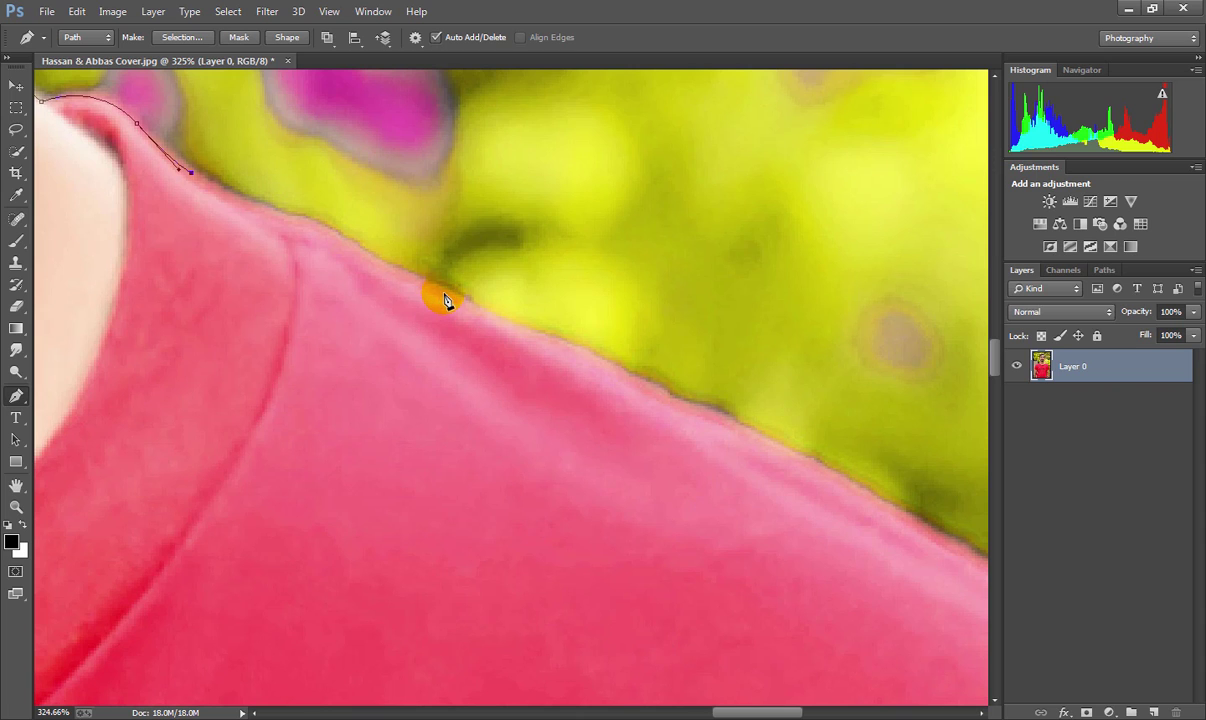
left_click_drag(476, 304, 301, 188)
left_click(536, 305)
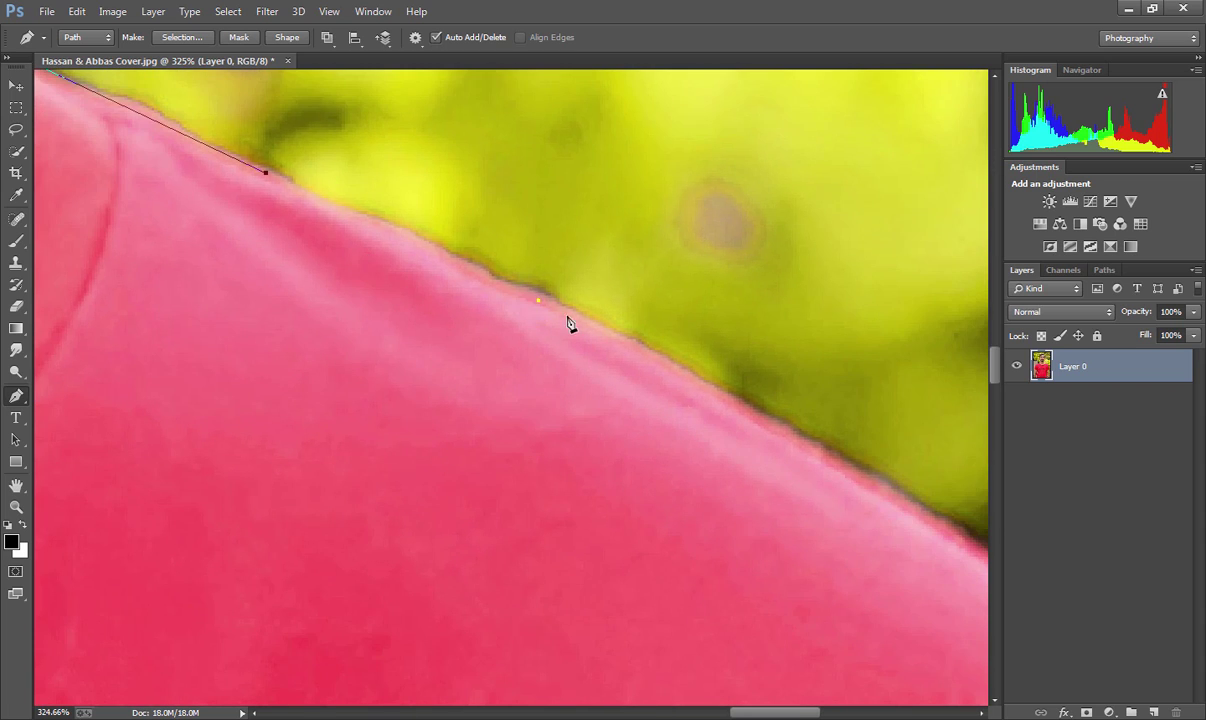
left_click_drag(567, 323, 552, 385)
left_click(660, 393)
left_click_drag(808, 490, 482, 353)
left_click(541, 396)
left_click_drag(605, 520, 547, 391)
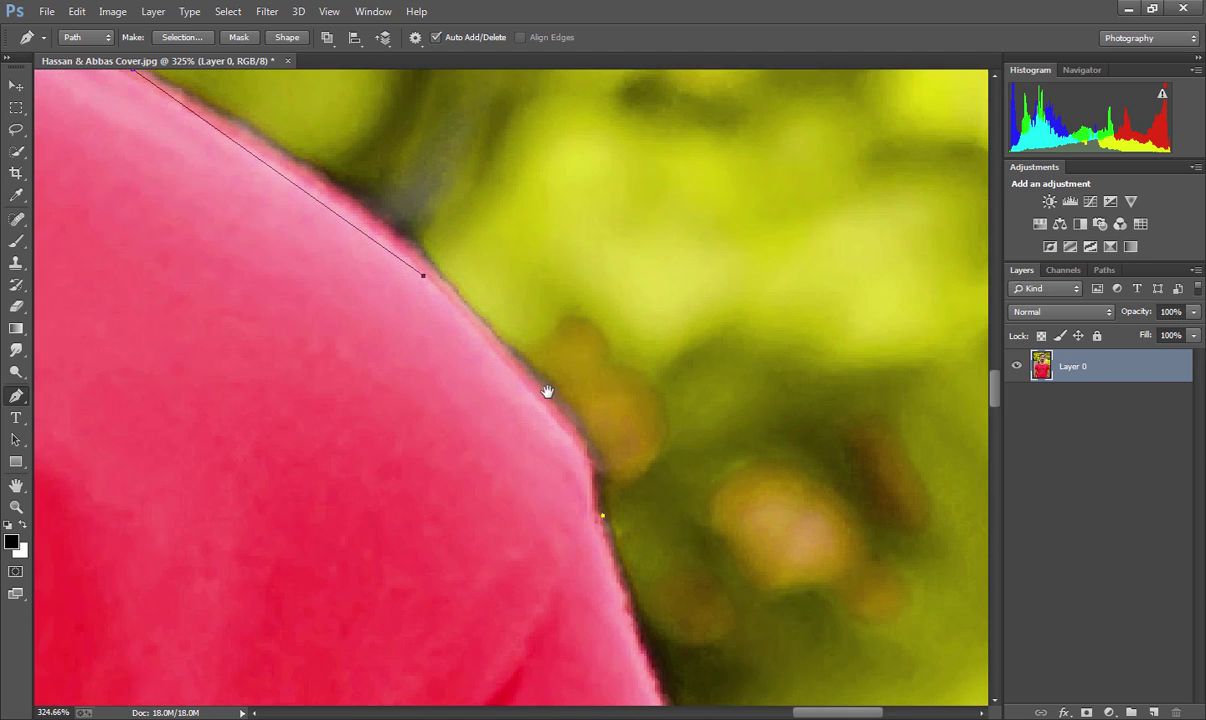
Extend the pen path down the right sleeve edge to where the sleeve meets the arm
mouse_move(540, 480)
left_mouse_down()
mouse_move(590, 665)
mouse_move(610, 675)
mouse_move(625, 552)
mouse_move(615, 519)
left_mouse_up()
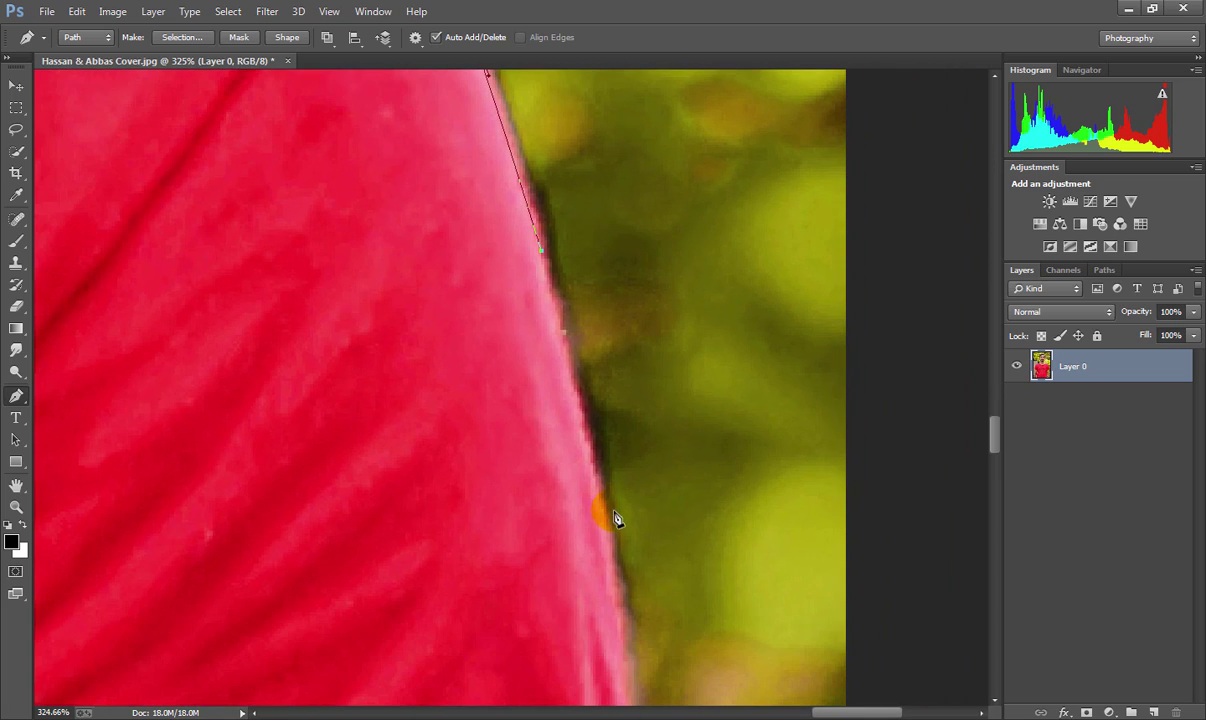
left_click_drag(600, 597, 602, 393)
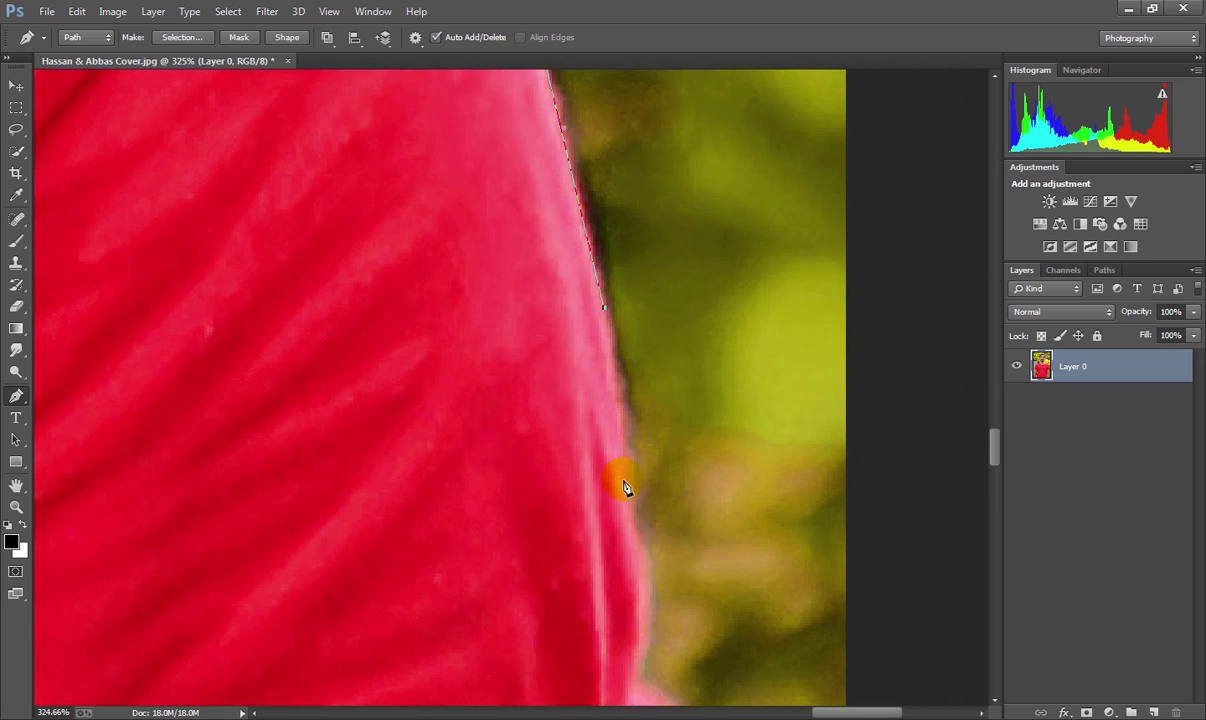
left_click_drag(632, 533, 634, 324)
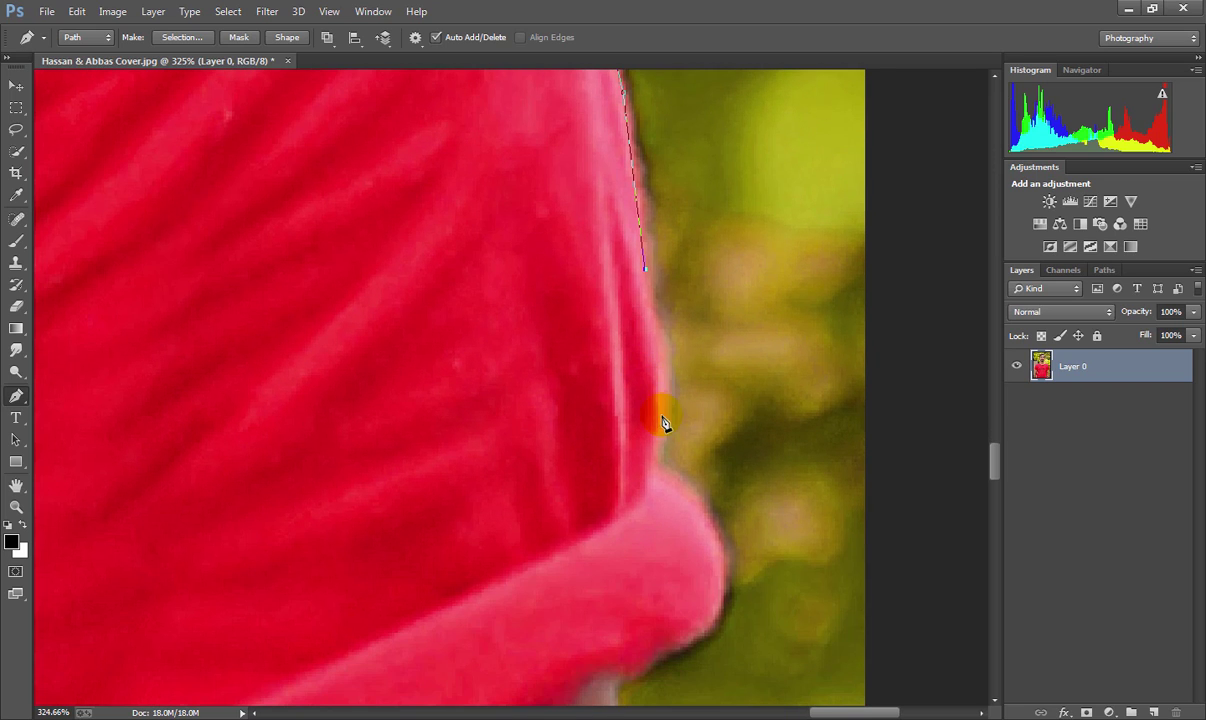
left_click_drag(645, 484, 642, 405)
left_click(639, 381)
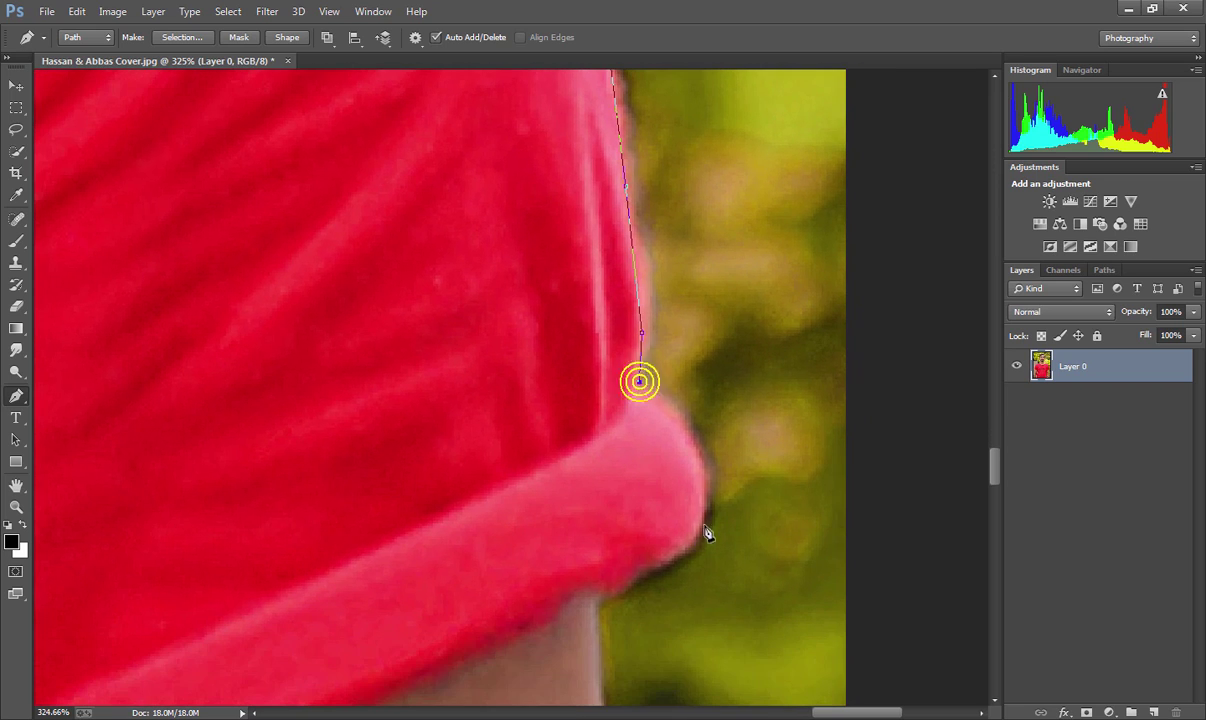
left_click_drag(648, 567, 505, 595)
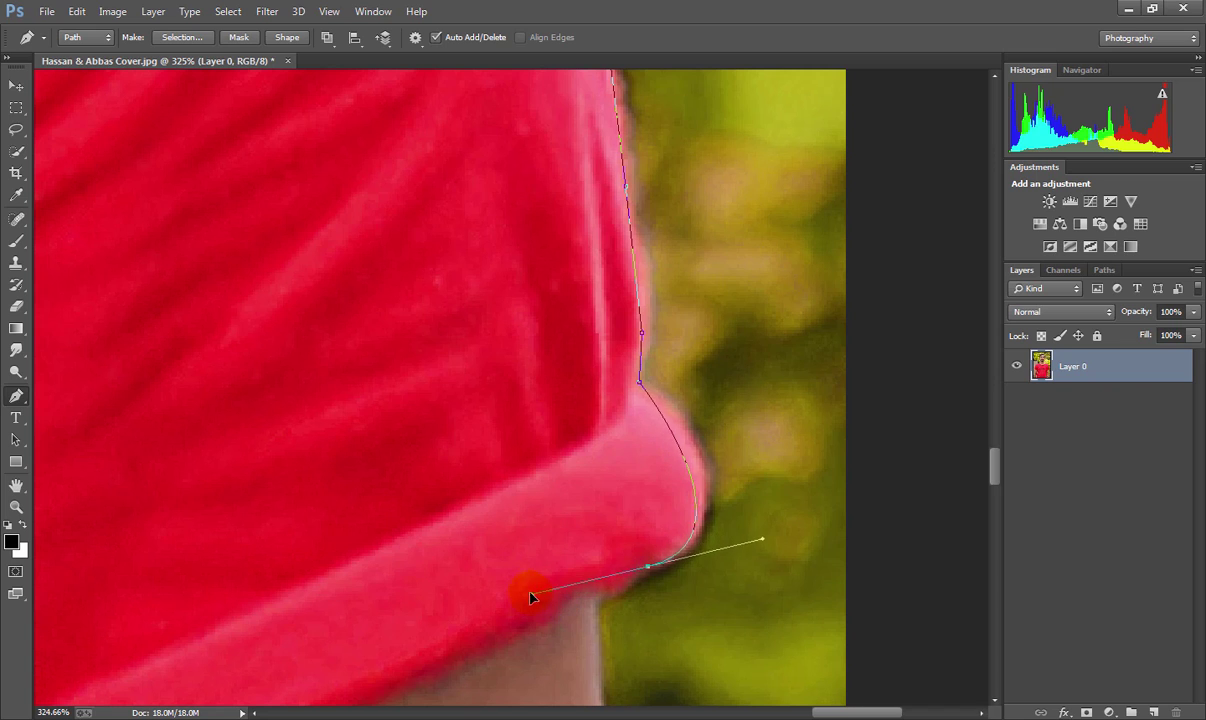
left_click(606, 592)
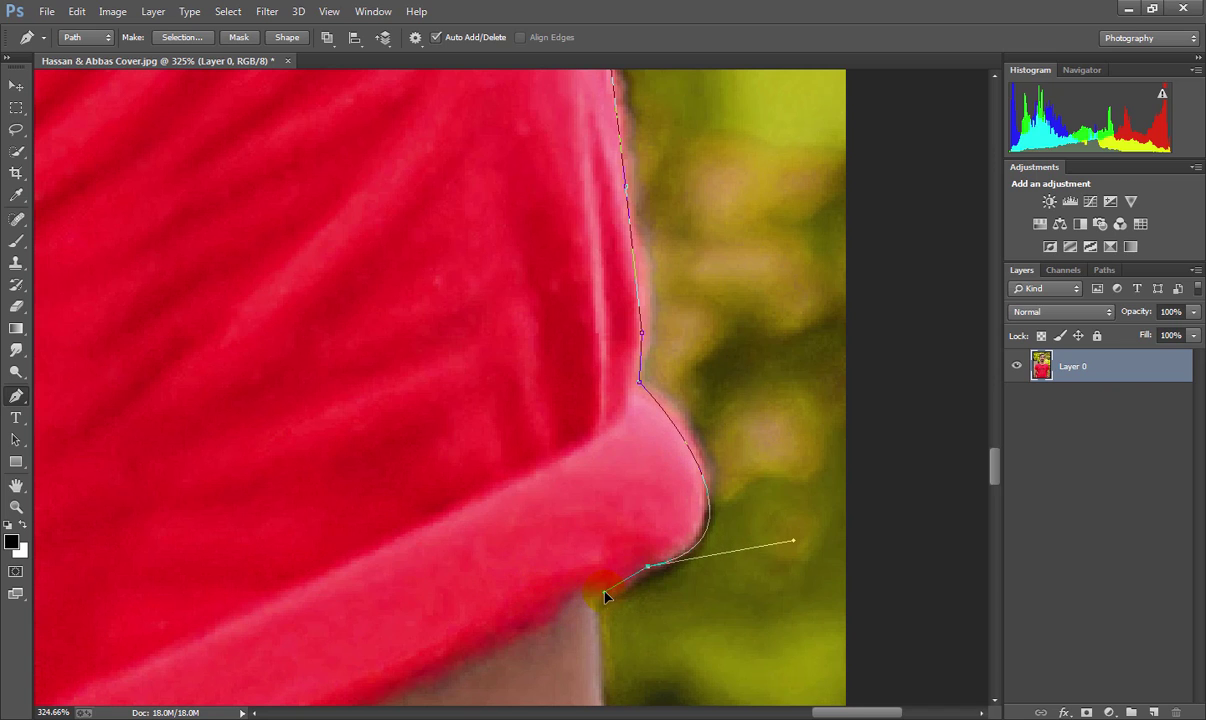
left_click_drag(602, 627, 574, 470)
Trace anchors down the arm's outer edge to the image's bottom edge
scroll(572, 465, "down", 2)
scroll(580, 480, "down", 3)
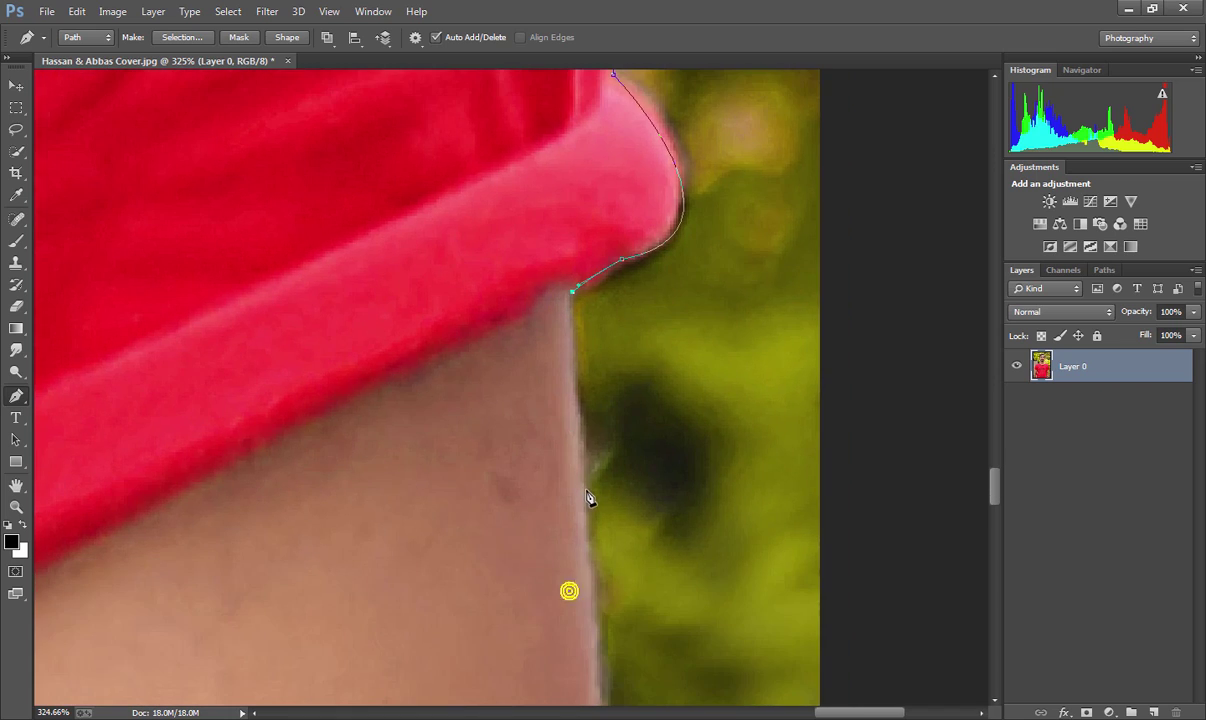
scroll(580, 540, "down", 2)
scroll(573, 600, "down", 2)
left_click(573, 640)
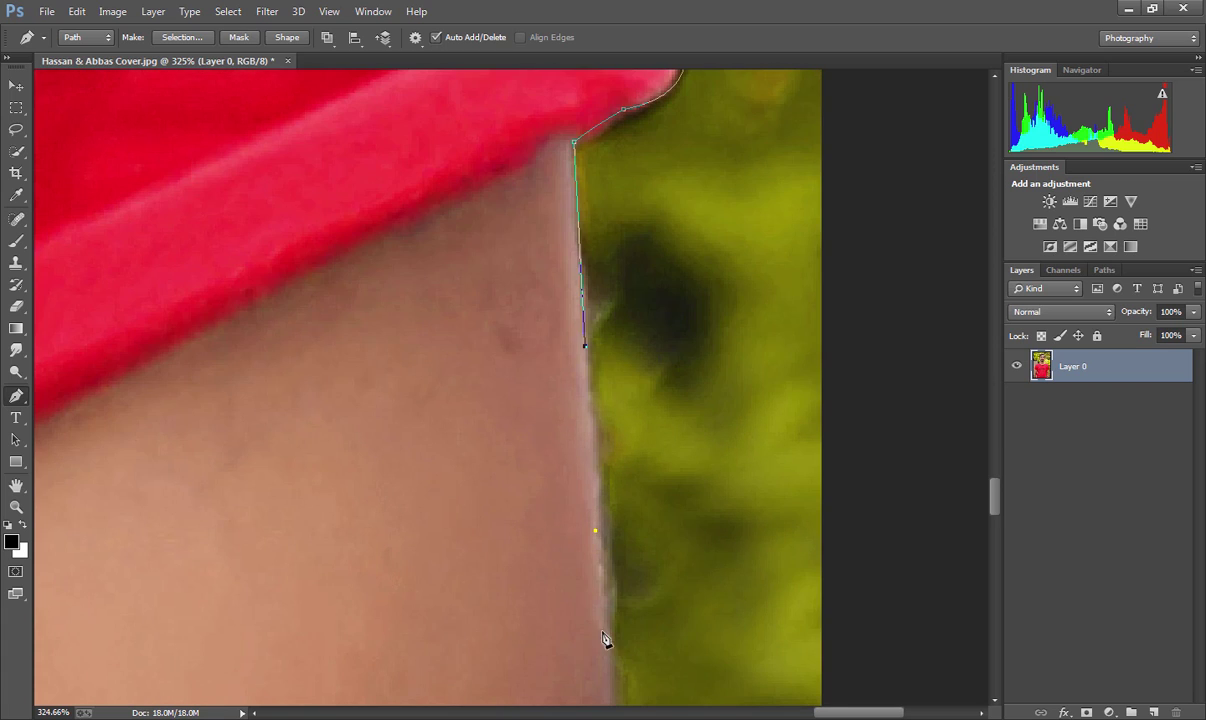
scroll(606, 620, "down", 3)
left_click(608, 493)
scroll(592, 422, "down", 3)
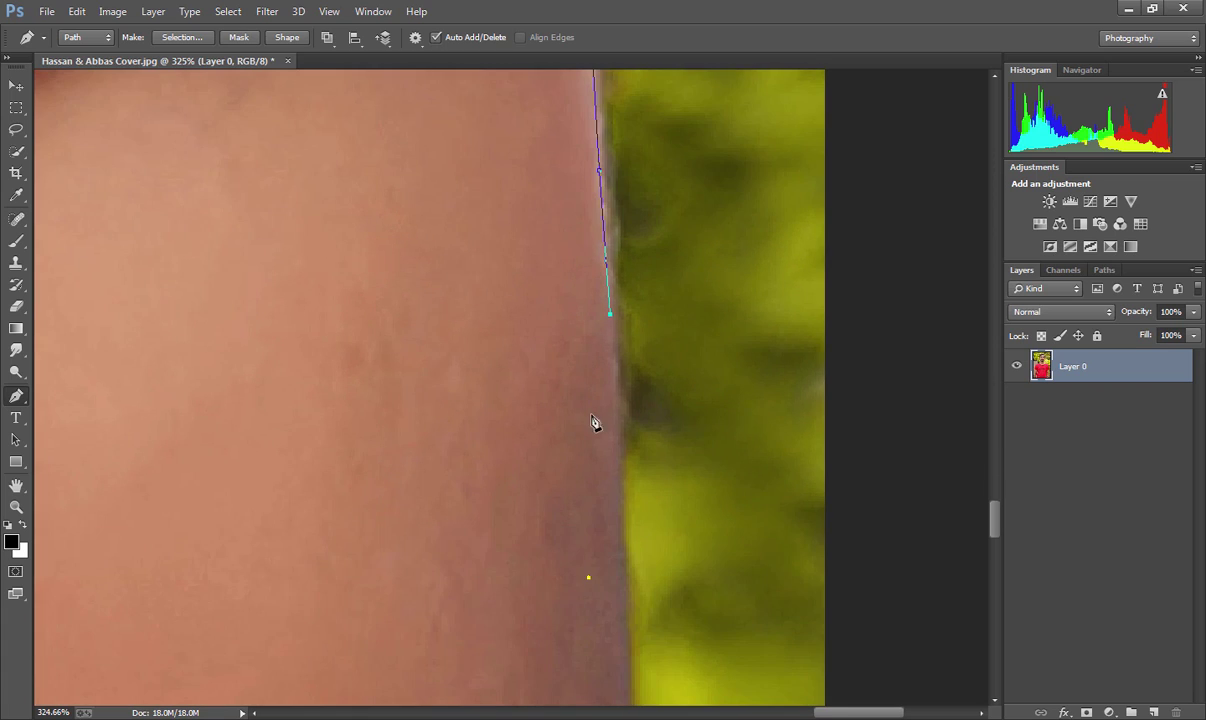
left_click(620, 497)
scroll(605, 460, "down", 4)
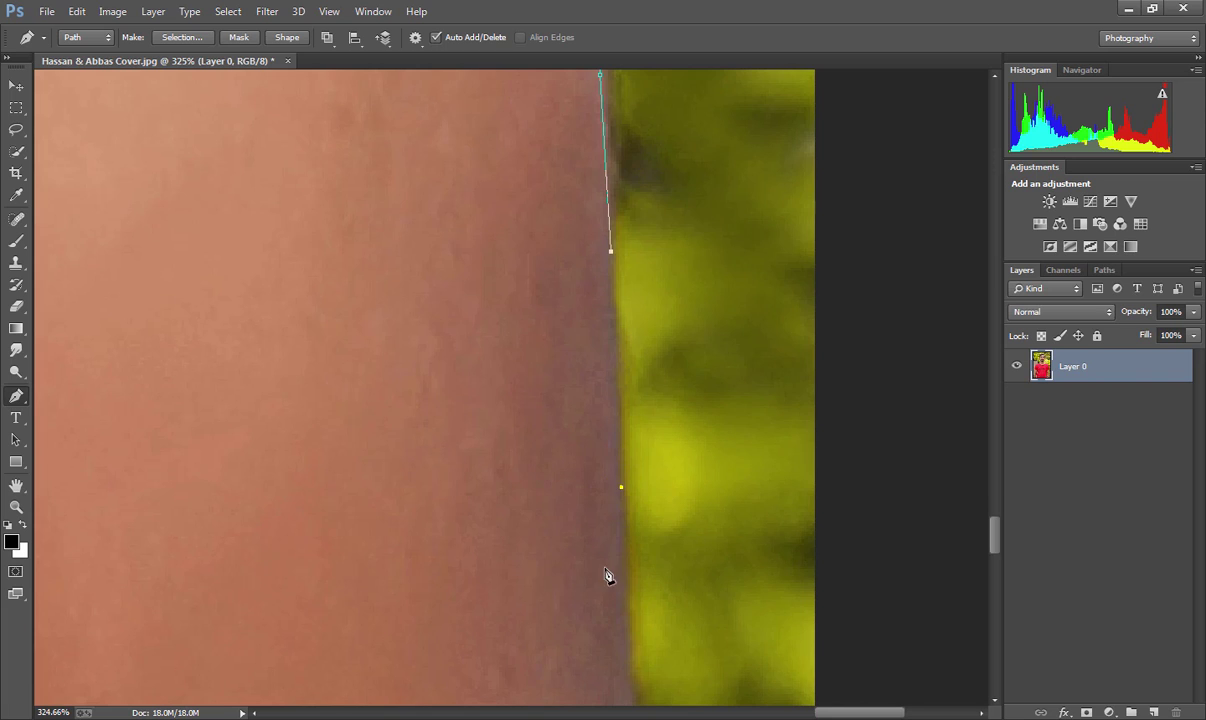
left_click_drag(605, 568, 630, 614)
left_click(643, 468)
scroll(640, 450, "down", 3)
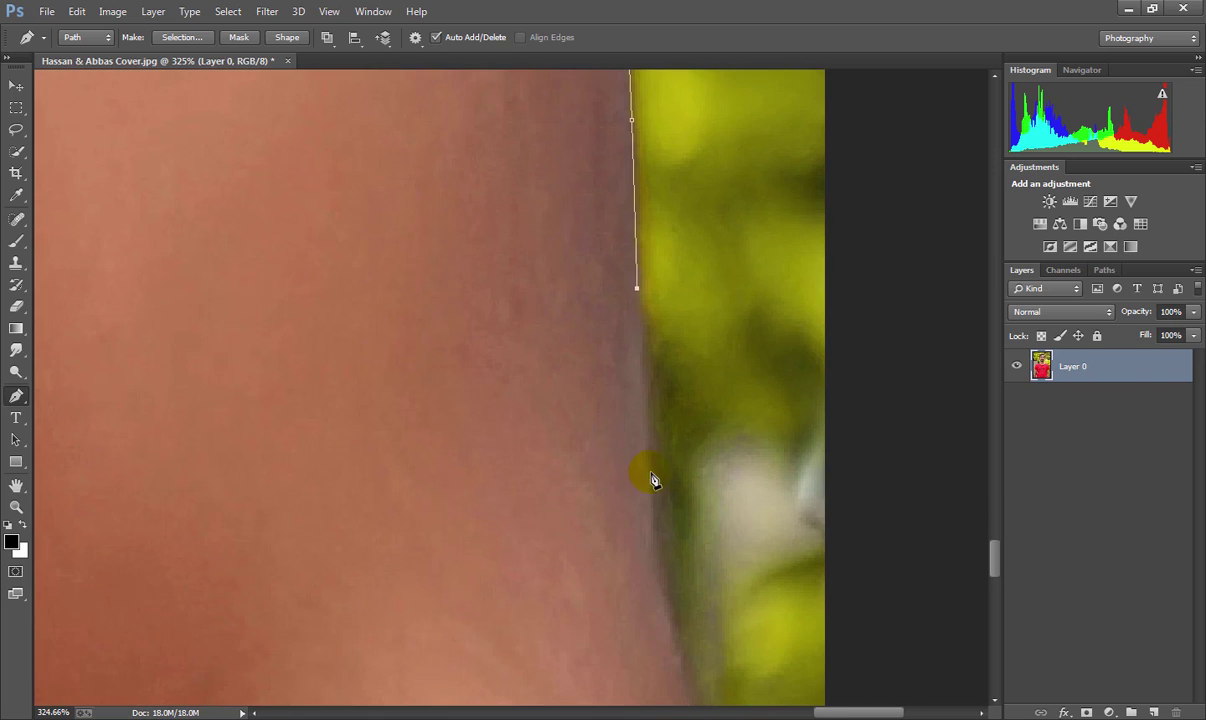
scroll(638, 517, "down", 3)
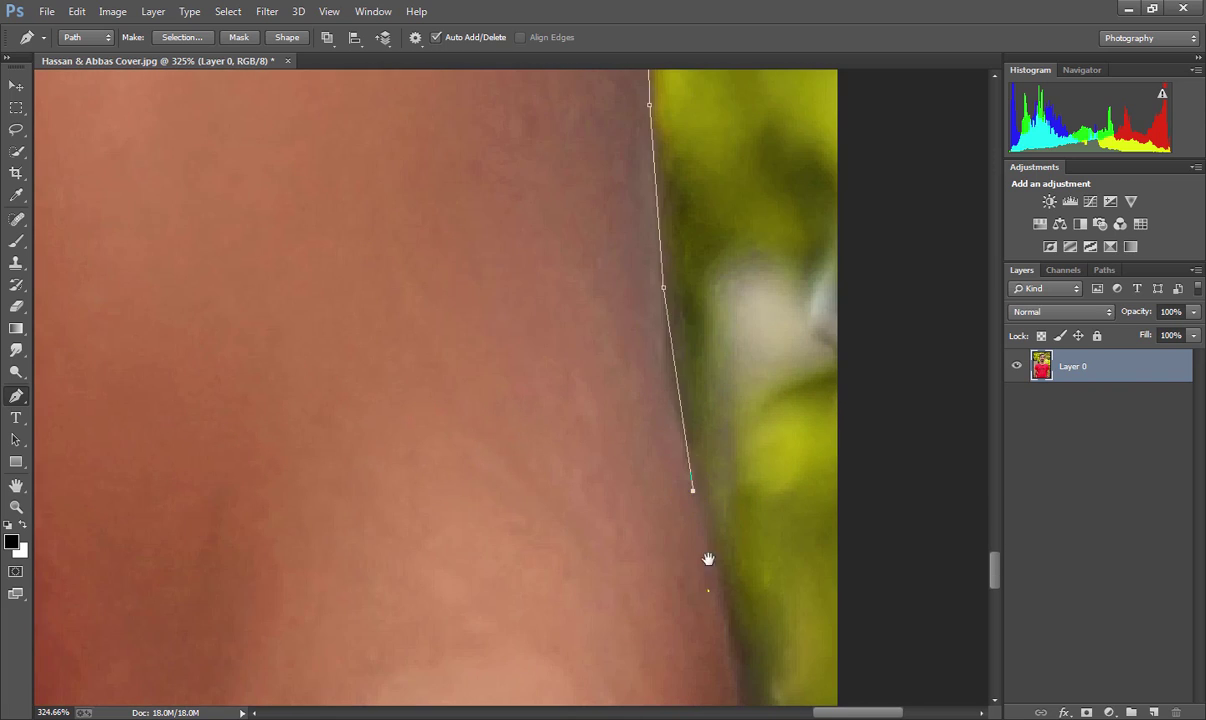
scroll(708, 558, "down", 3)
left_click(730, 548)
scroll(730, 548, "down", 3)
left_click(726, 492)
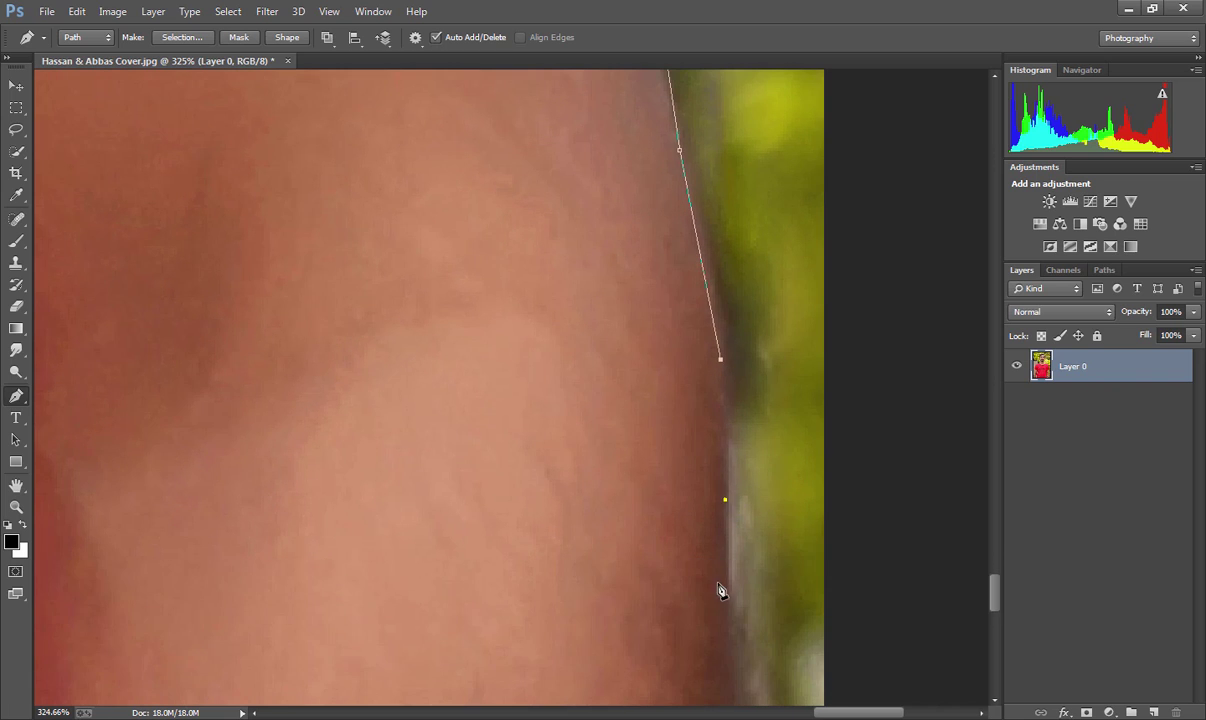
scroll(722, 500, "down", 3)
left_click(718, 486)
scroll(718, 480, "down", 1)
scroll(718, 465, "down", 2)
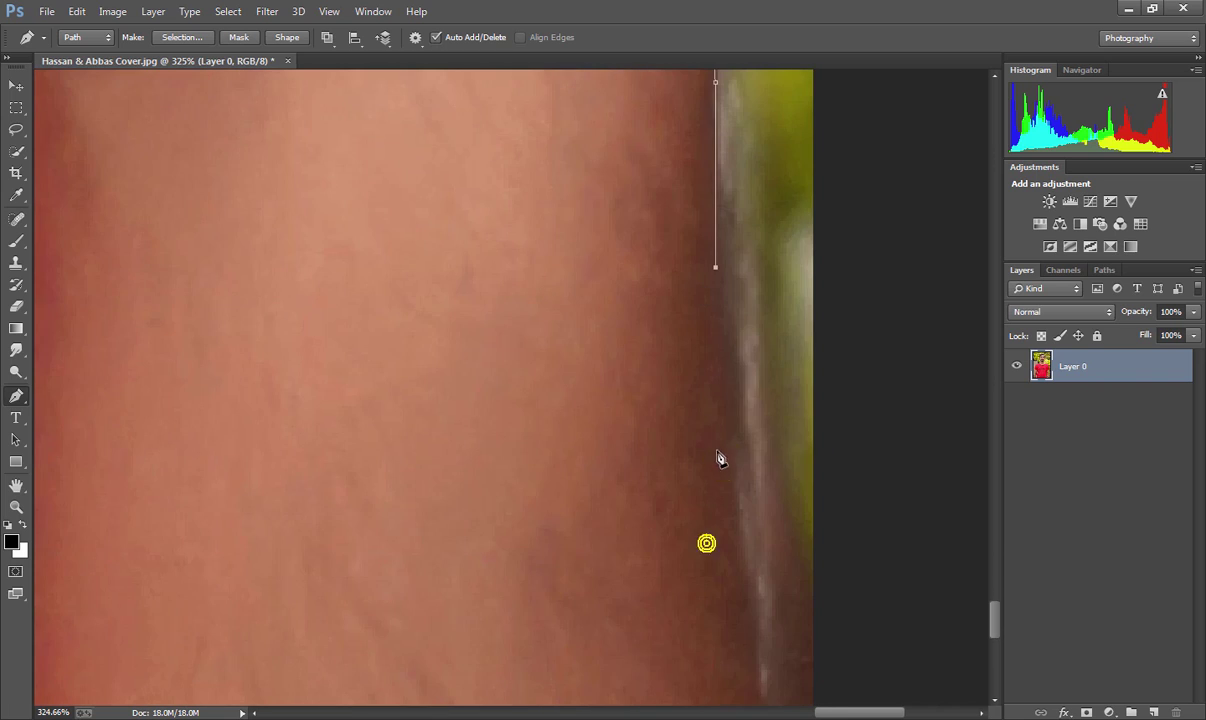
left_click(730, 490)
scroll(738, 470, "down", 3)
left_click(758, 474)
scroll(720, 300, "down", 3)
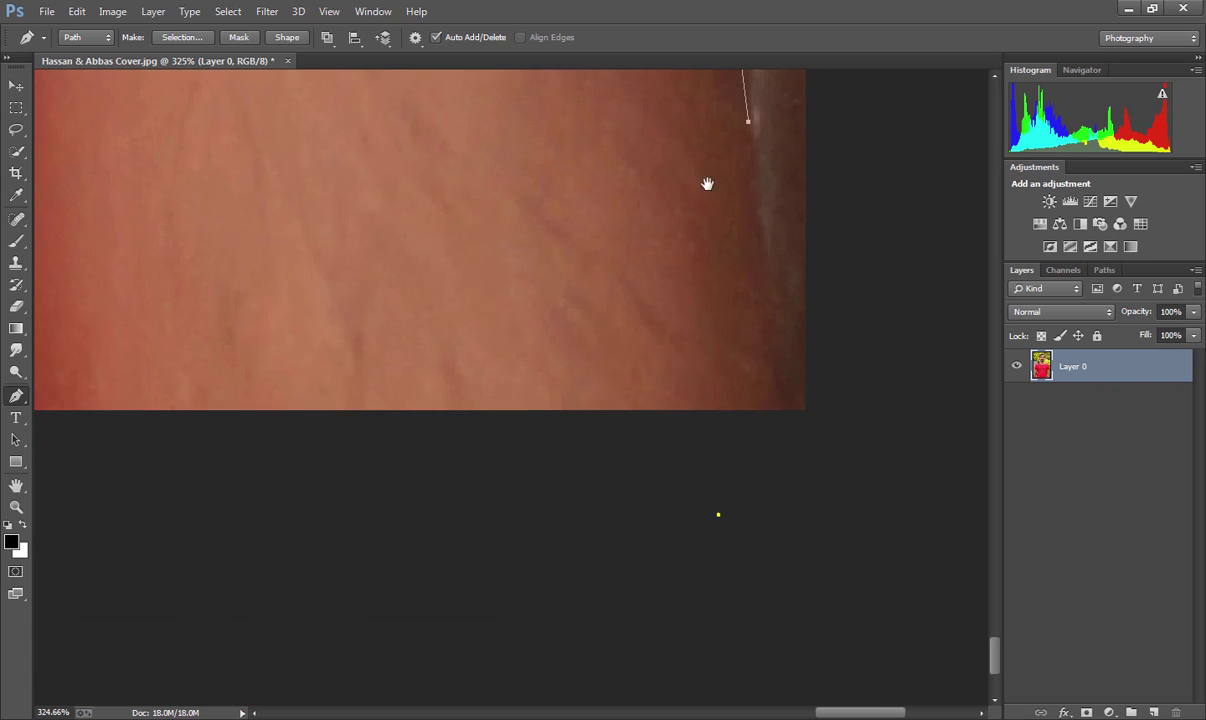
left_click(792, 411)
Run the path up the inner arm and back down the shirt side of the gap
left_click_drag(213, 405, 619, 393)
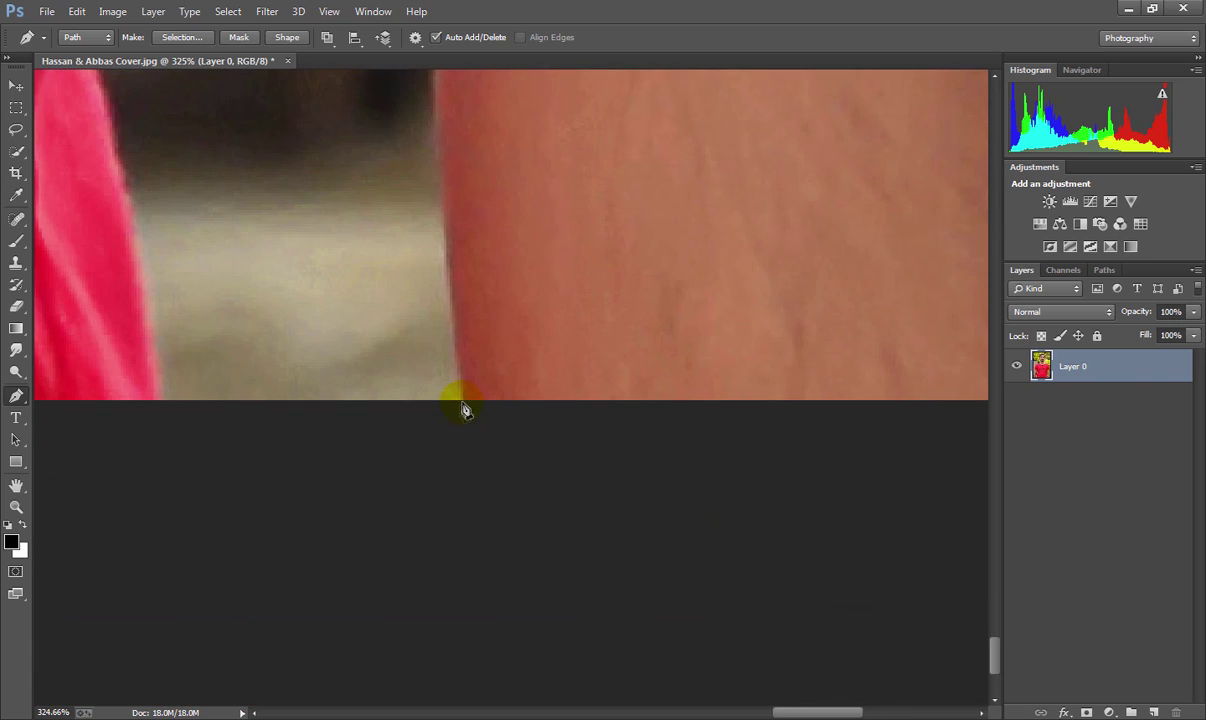
left_click(463, 400)
scroll(463, 400, "up", 2)
left_click(439, 337)
scroll(503, 399, "up", 3)
scroll(473, 297, "down", 1)
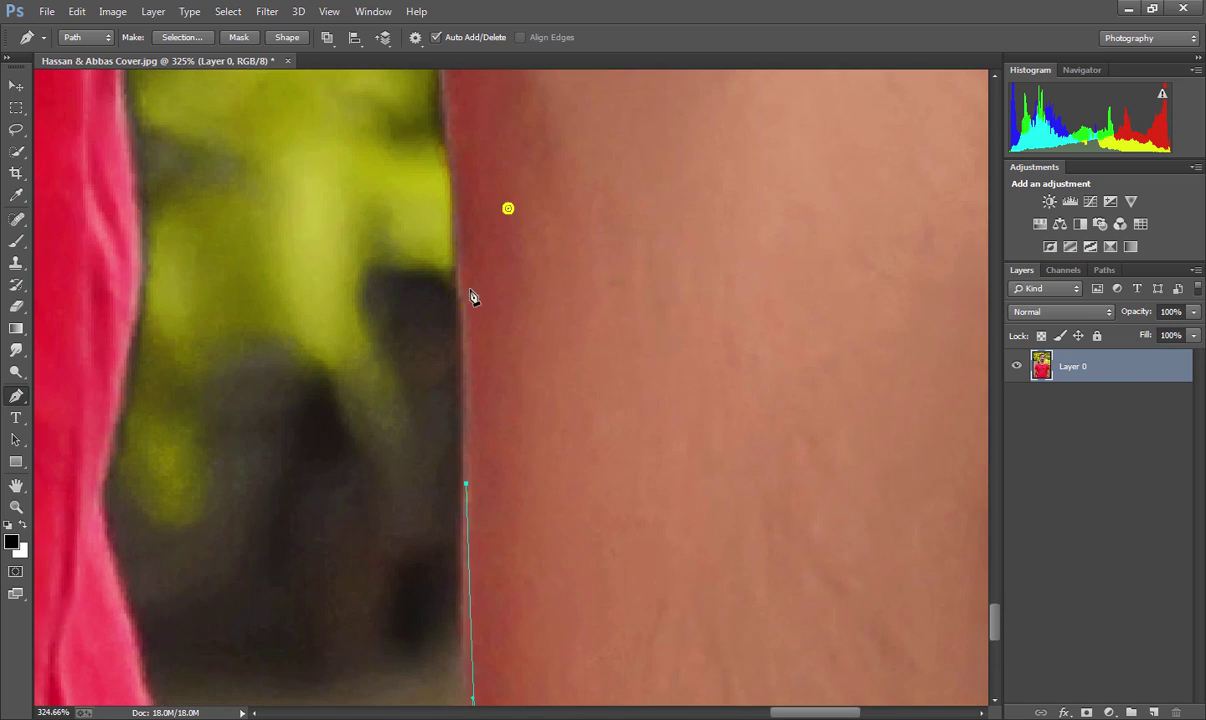
scroll(473, 297, "up", 2)
left_click_drag(514, 327, 472, 218)
scroll(488, 218, "up", 1)
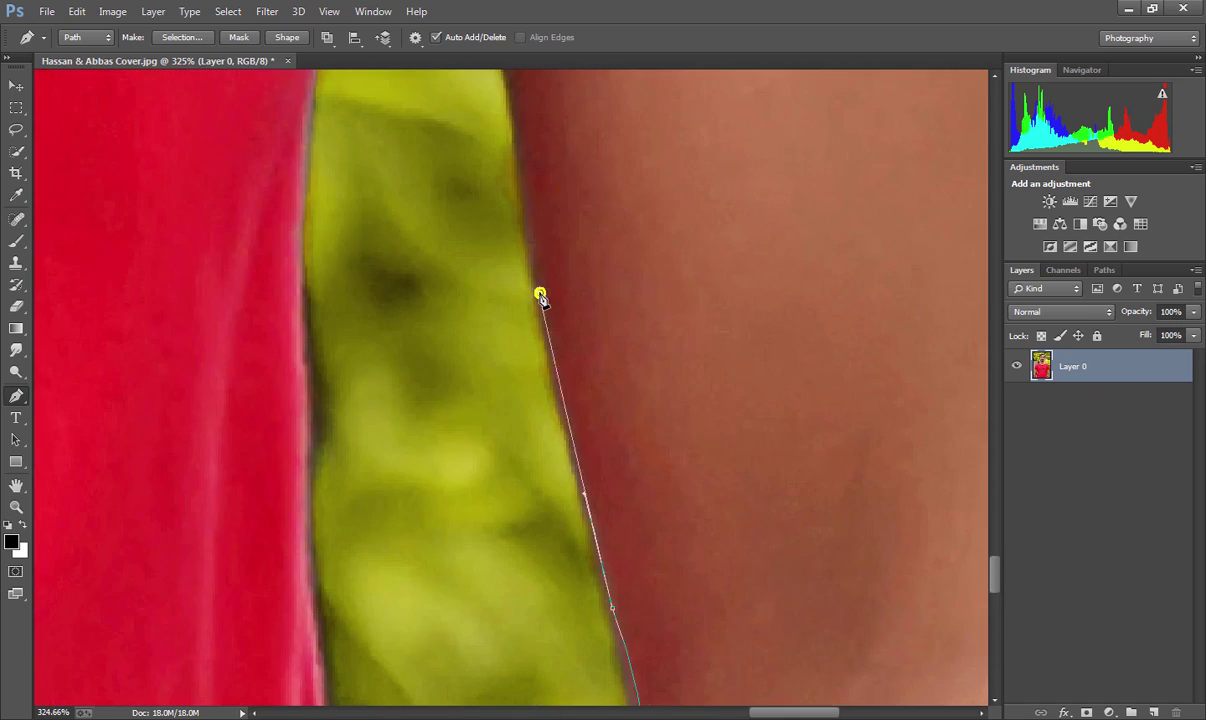
scroll(538, 291, "up", 1)
scroll(546, 291, "up", 1)
scroll(590, 330, "up", 1)
left_click(601, 330)
scroll(570, 320, "down", 3)
left_click(562, 490)
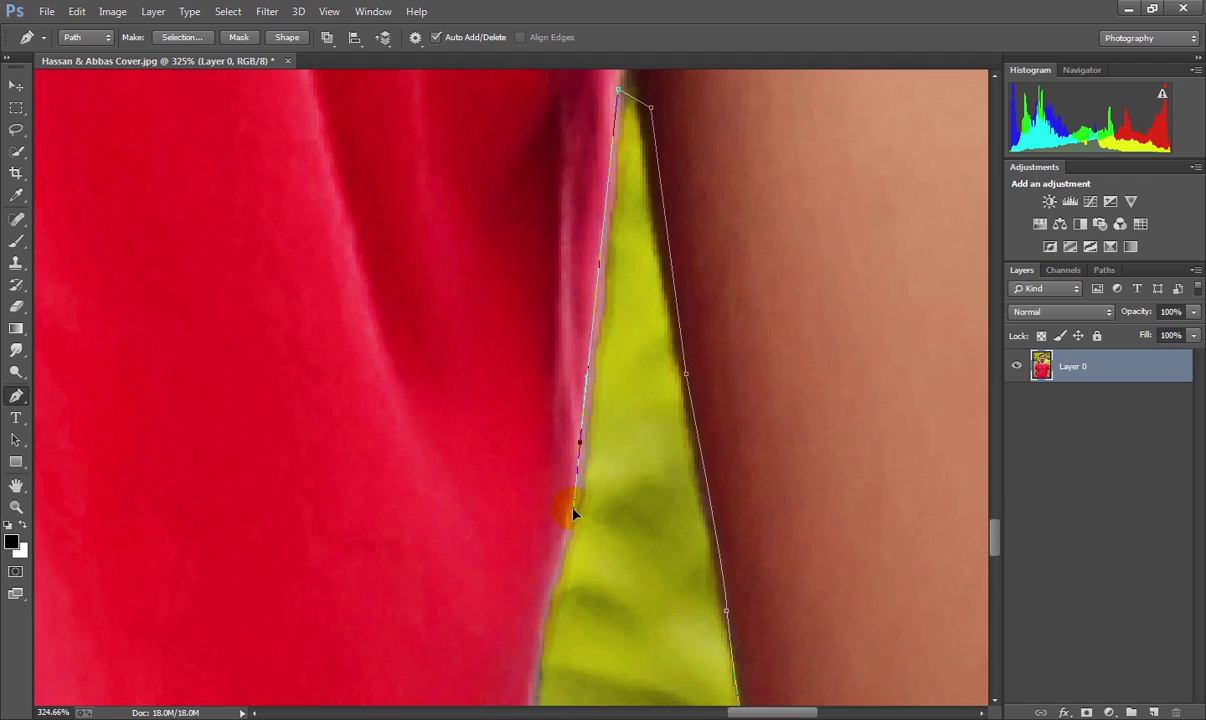
scroll(543, 613, "down", 3)
scroll(549, 250, "down", 3)
scroll(549, 250, "down", 2)
left_click(567, 247)
scroll(603, 453, "down", 3)
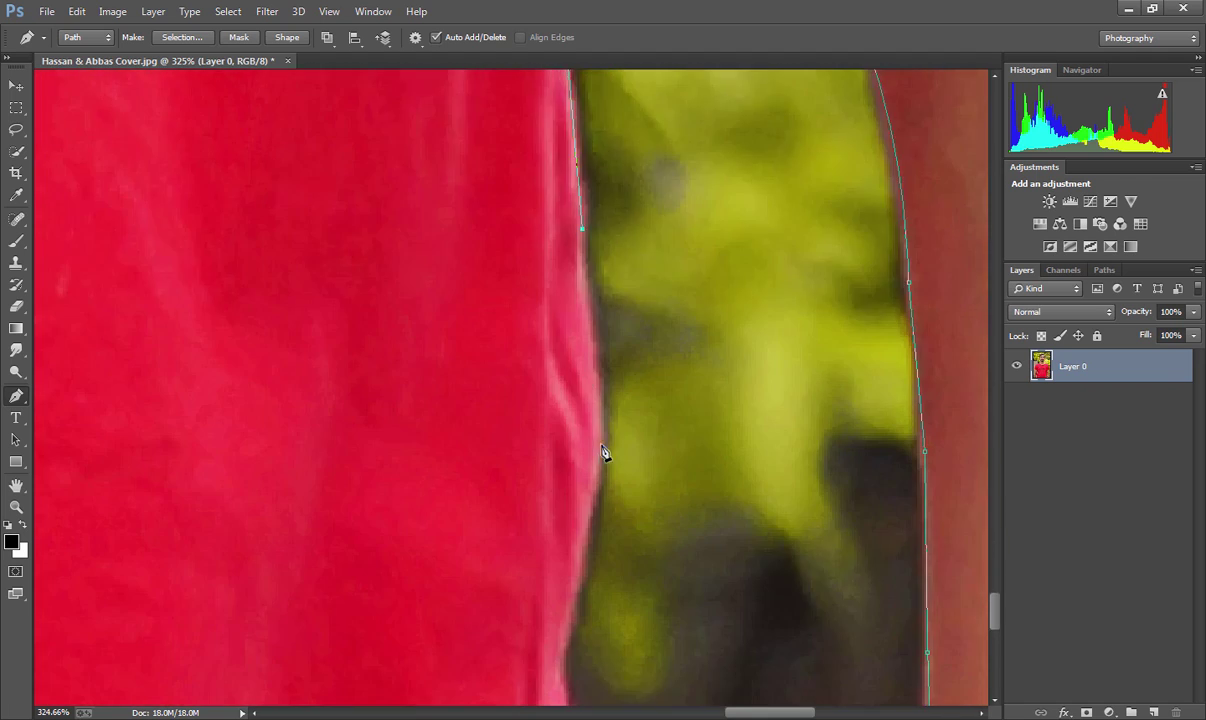
left_click(565, 478)
scroll(620, 490, "down", 3)
scroll(641, 486, "down", 1)
Anchor the path at the bottom edge and along the shirt's left edge beside the arm
scroll(641, 486, "up", 2)
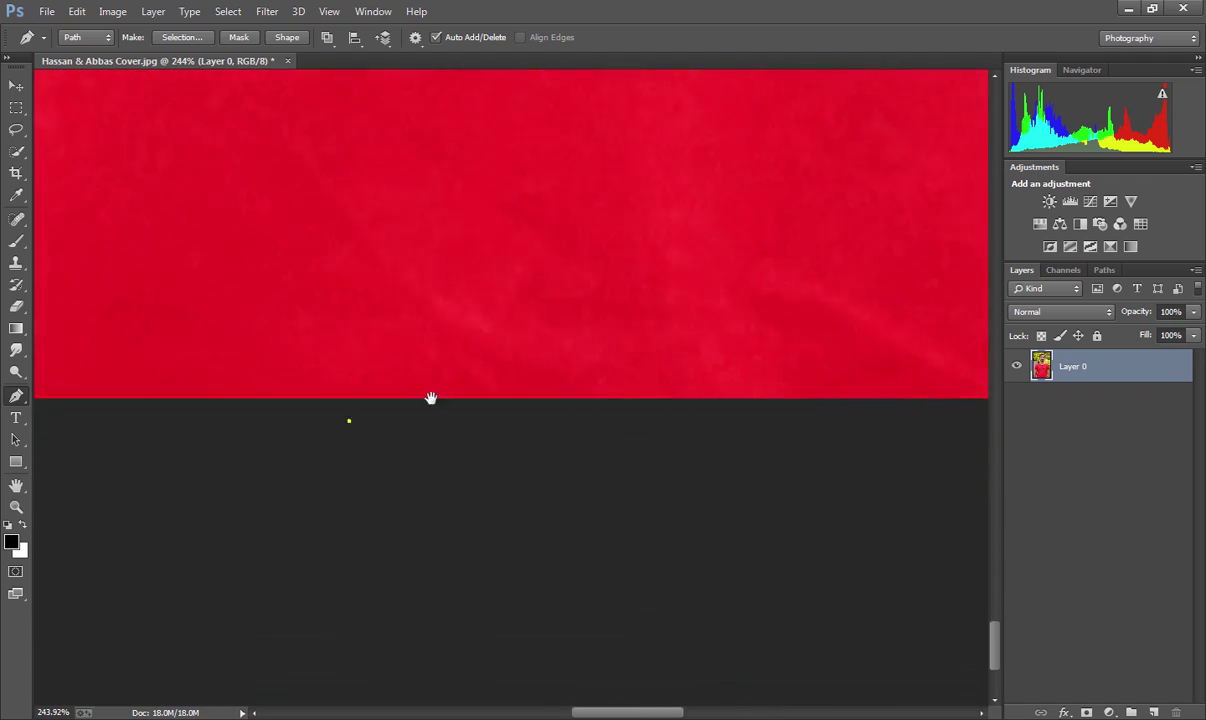
scroll(430, 420, "left", 3)
left_click(430, 463)
scroll(430, 440, "up", 1)
left_click(440, 400)
scroll(447, 360, "up", 3)
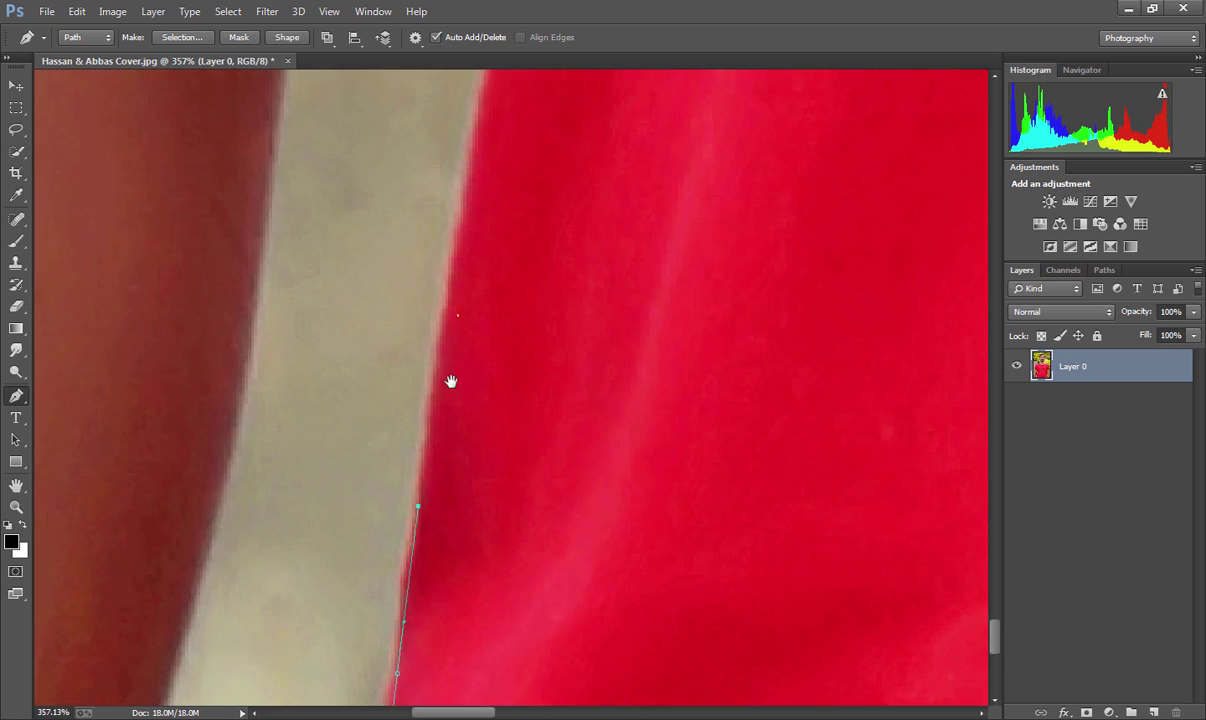
scroll(460, 408, "up", 2)
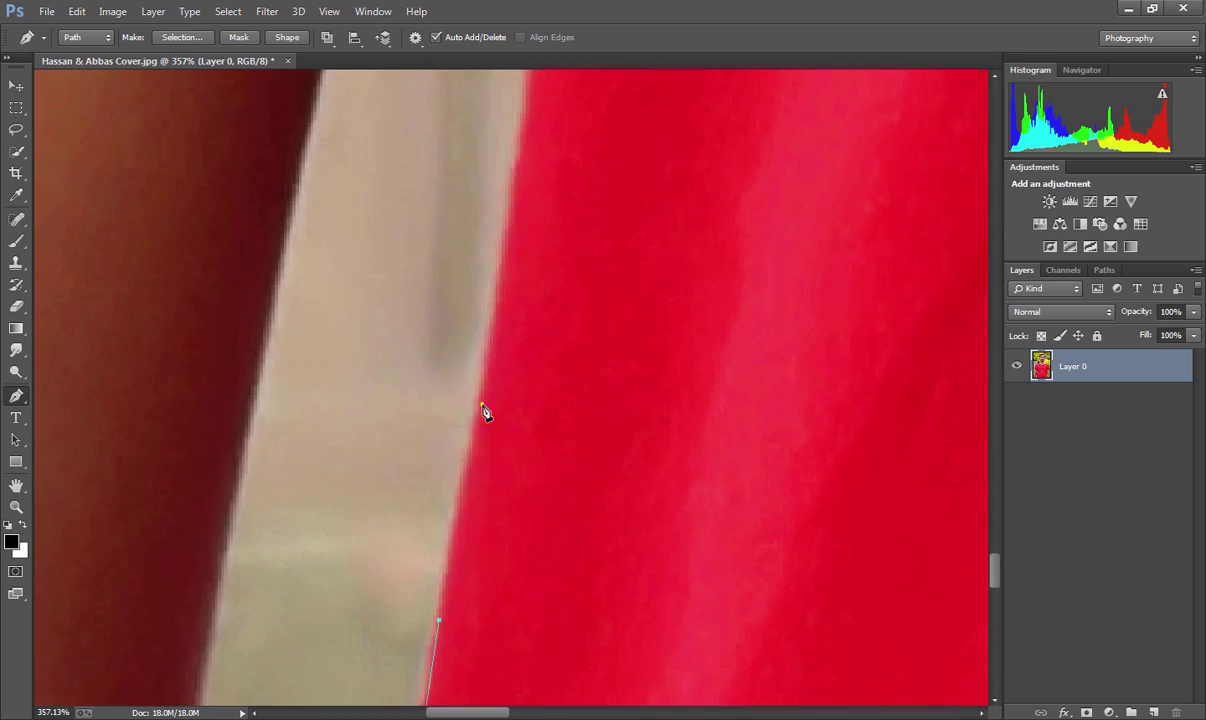
scroll(482, 411, "up", 3)
scroll(519, 403, "up", 2)
left_click_drag(517, 358, 517, 188)
scroll(517, 188, "up", 2)
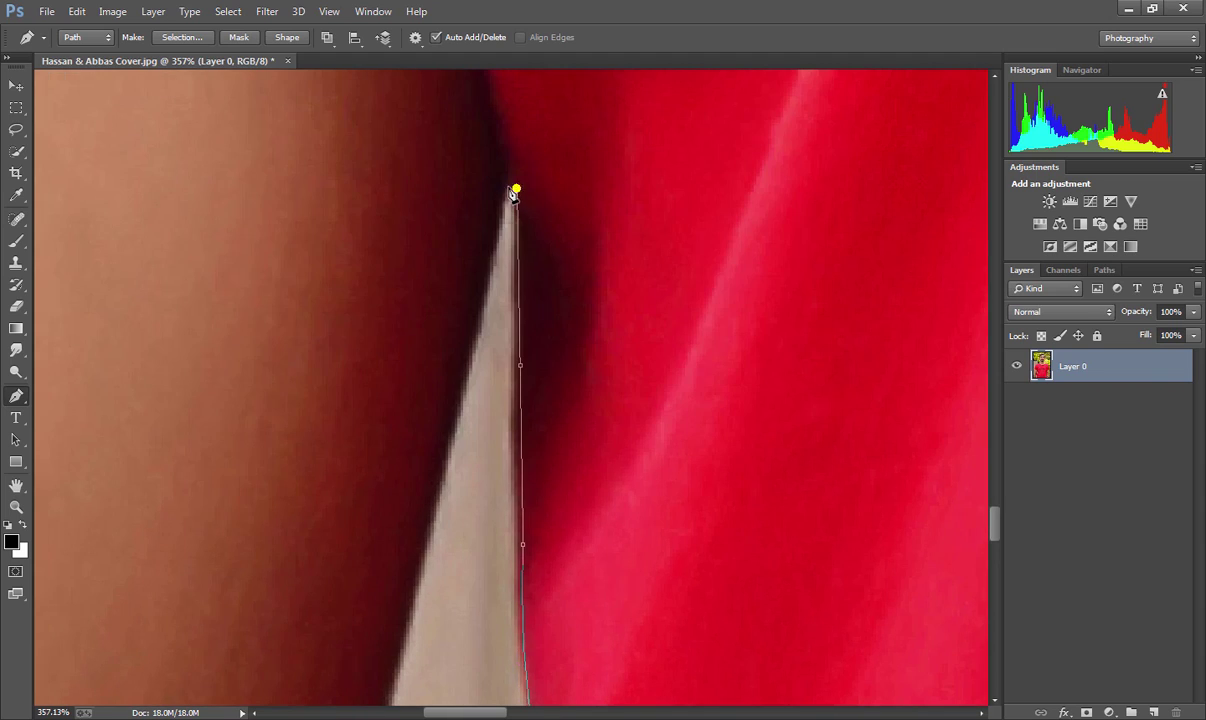
scroll(511, 221, "down", 3)
scroll(479, 333, "down", 3)
scroll(443, 300, "down", 3)
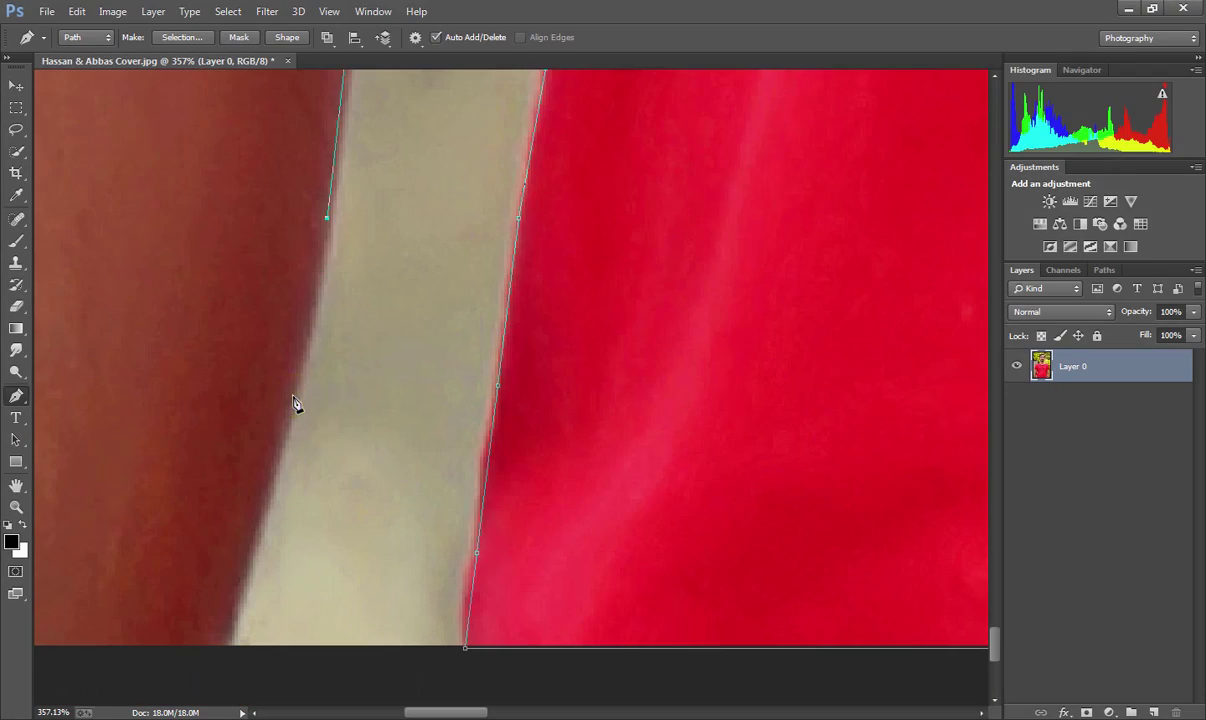
Finish the path at the image's bottom-left corner
left_click_drag(296, 403, 390, 164)
left_click_drag(194, 329, 422, 344)
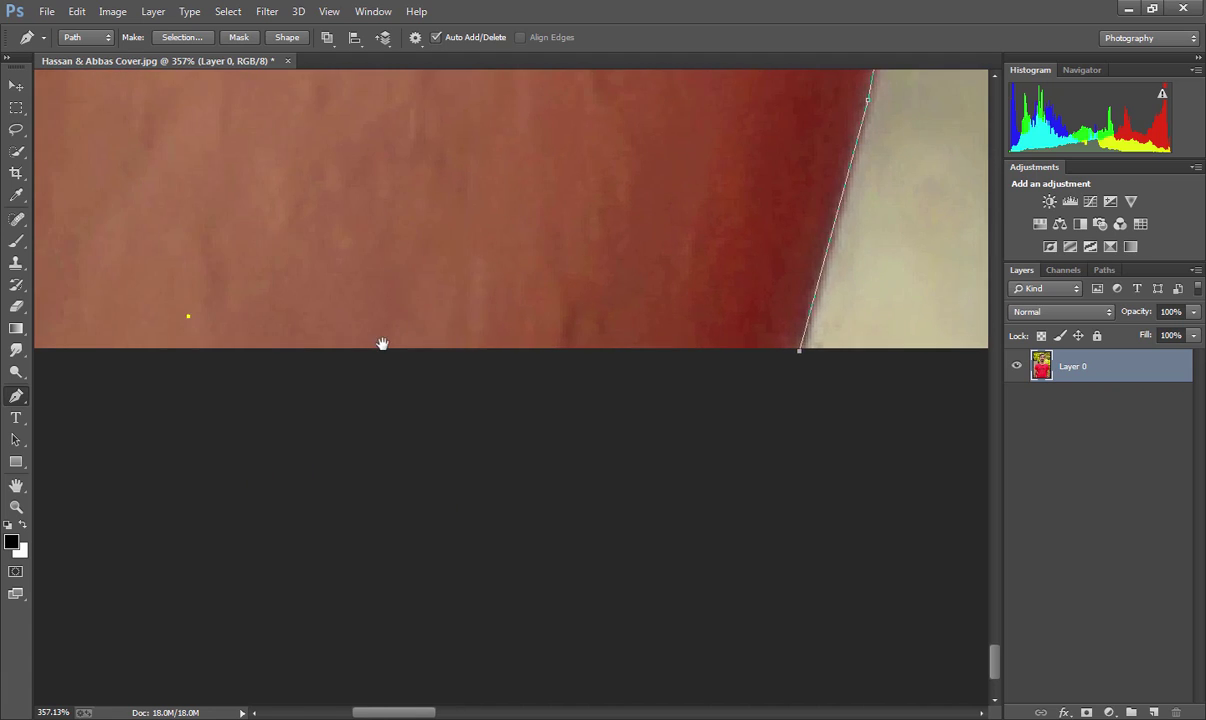
left_click(265, 352)
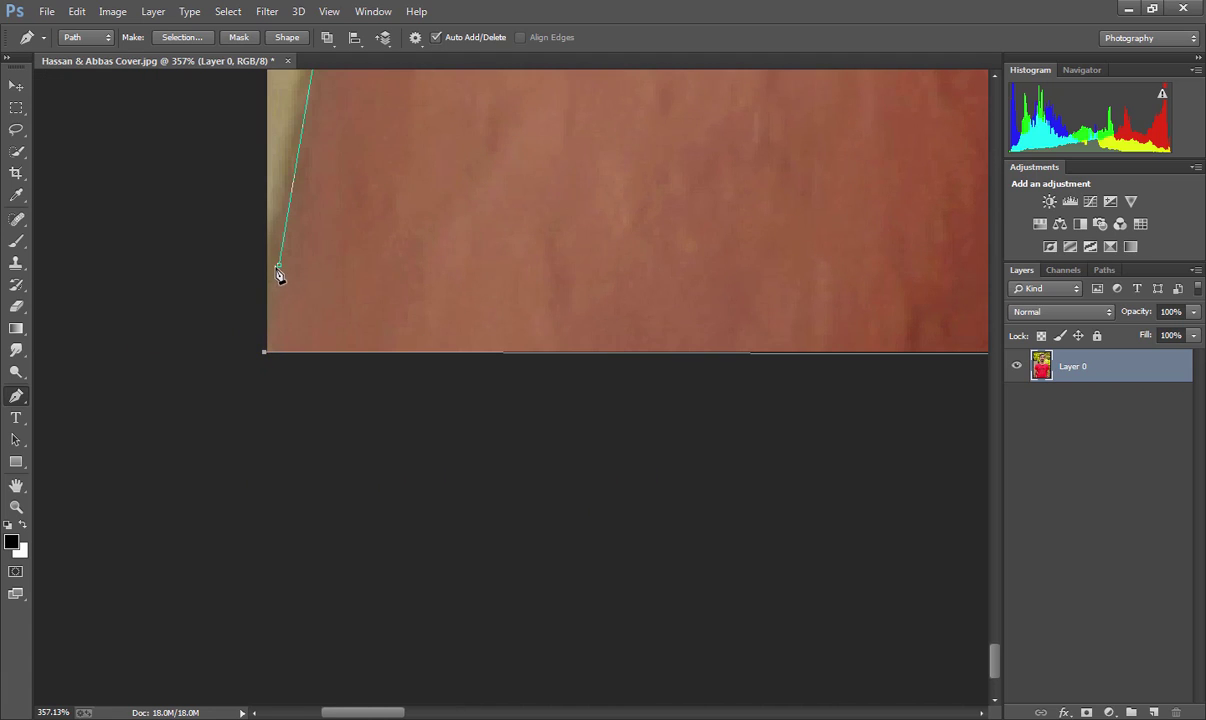
Convert the closed path to a selection with no feather and add a layer mask from it
key("ctrl+0")
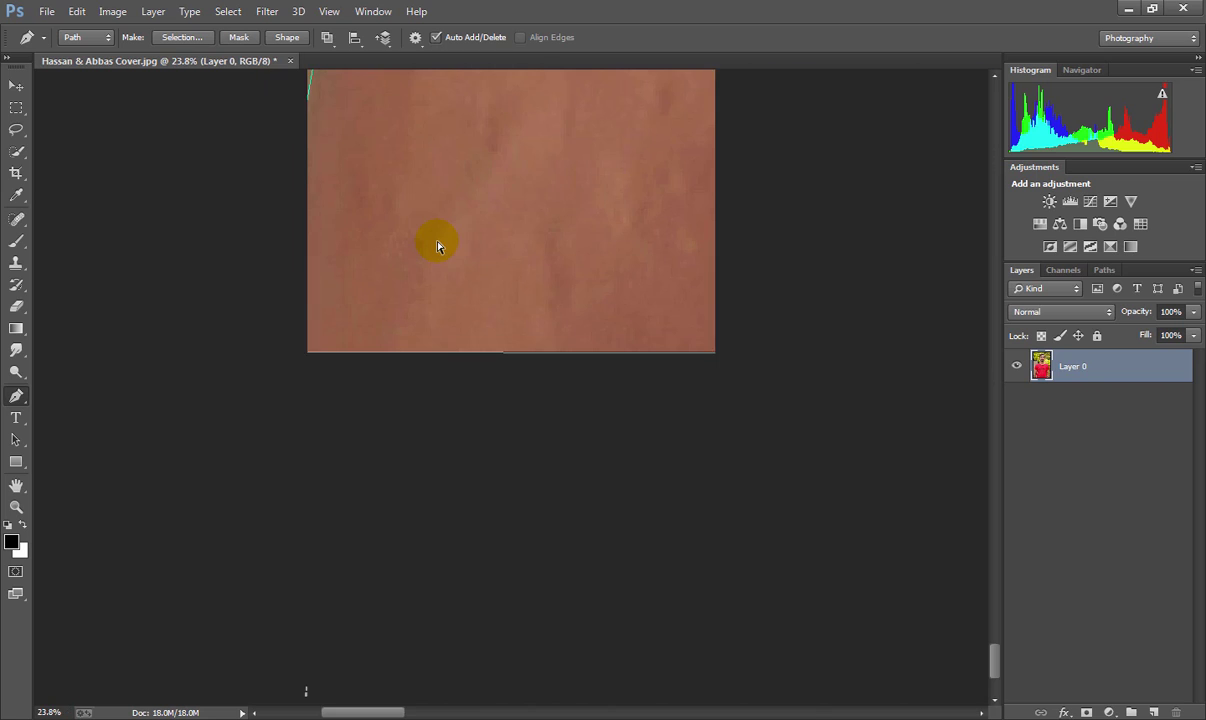
right_click(600, 335)
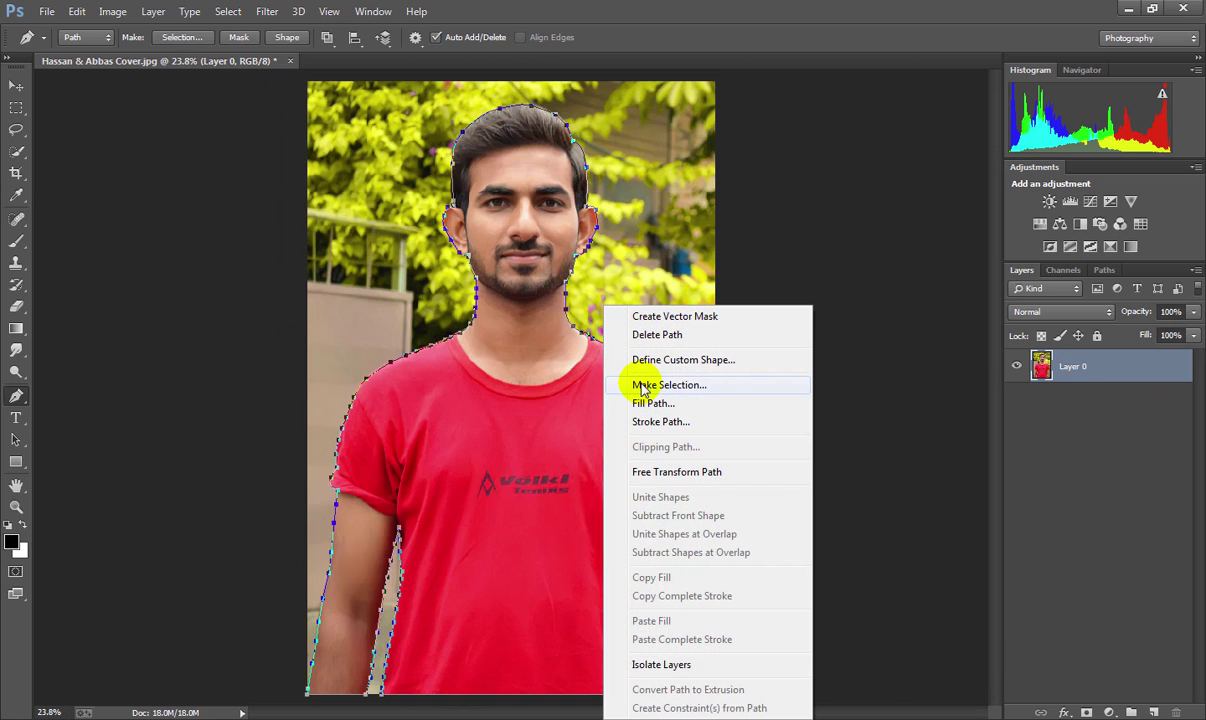
left_click(625, 384)
left_click(690, 216)
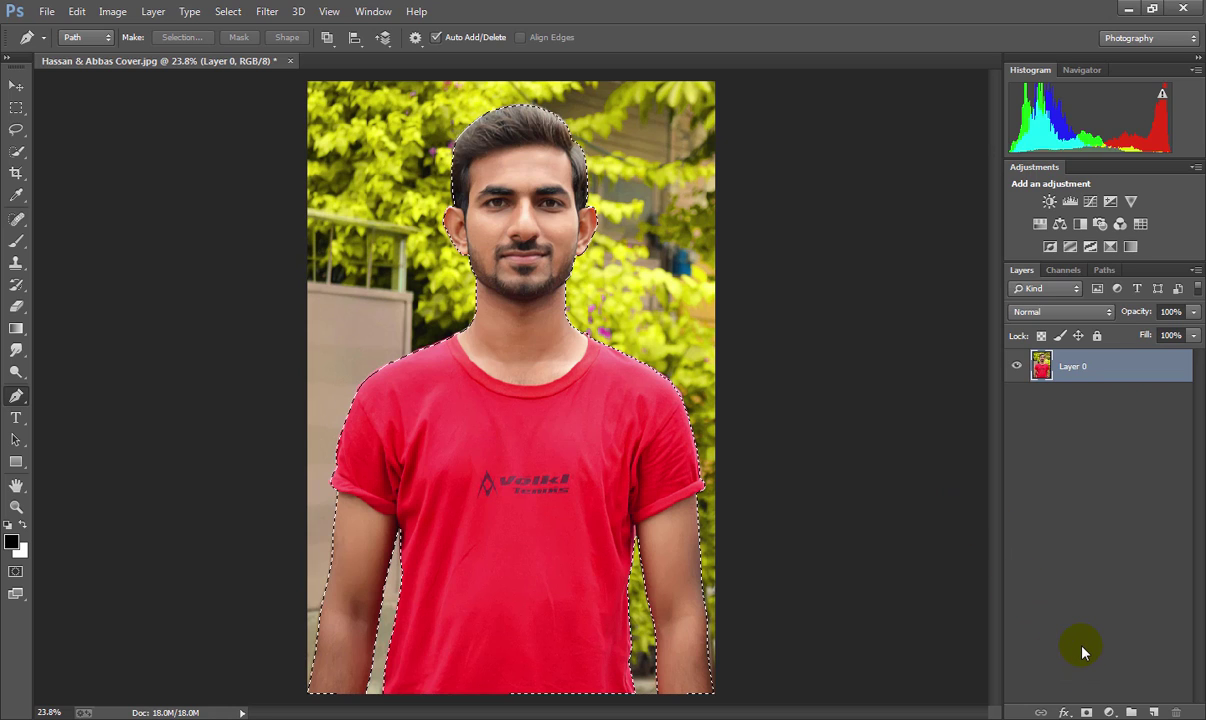
left_click(1087, 713)
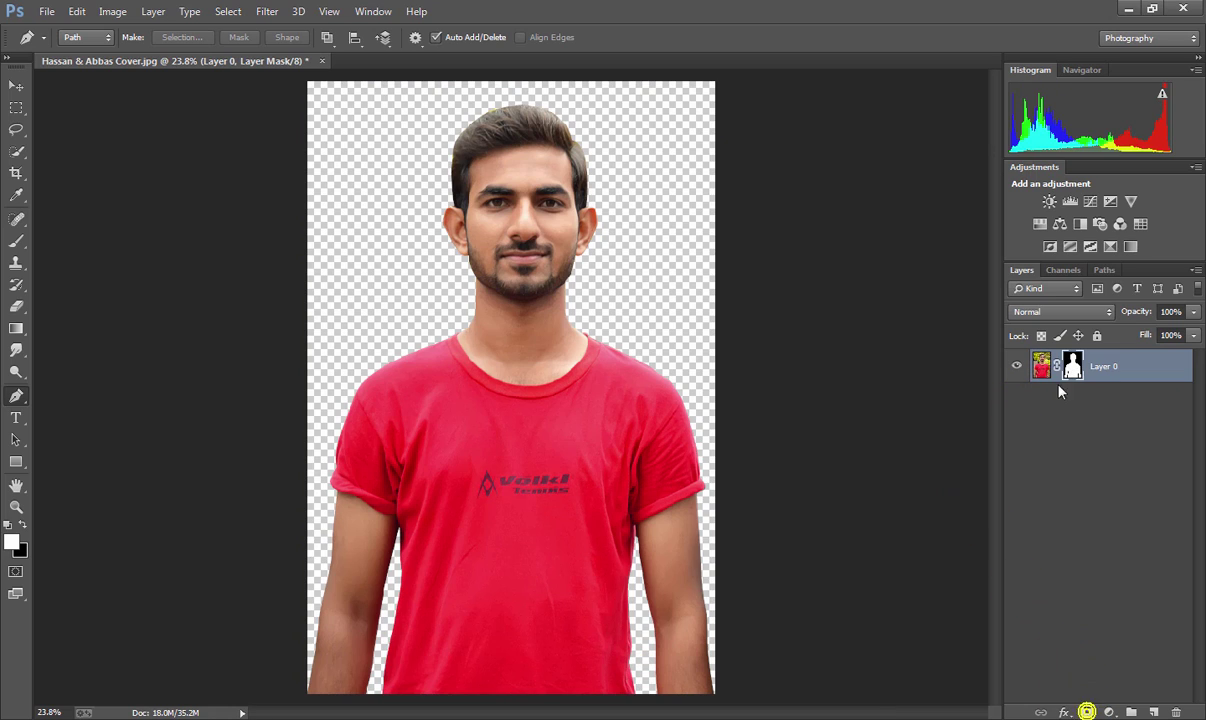
right_click(1071, 360)
In Refine Mask, brush the hair edge and apply Smart Radius, Smooth 2, Feather 2.4 px, Contrast 8%, Shift Edge -27%
left_click(1070, 500)
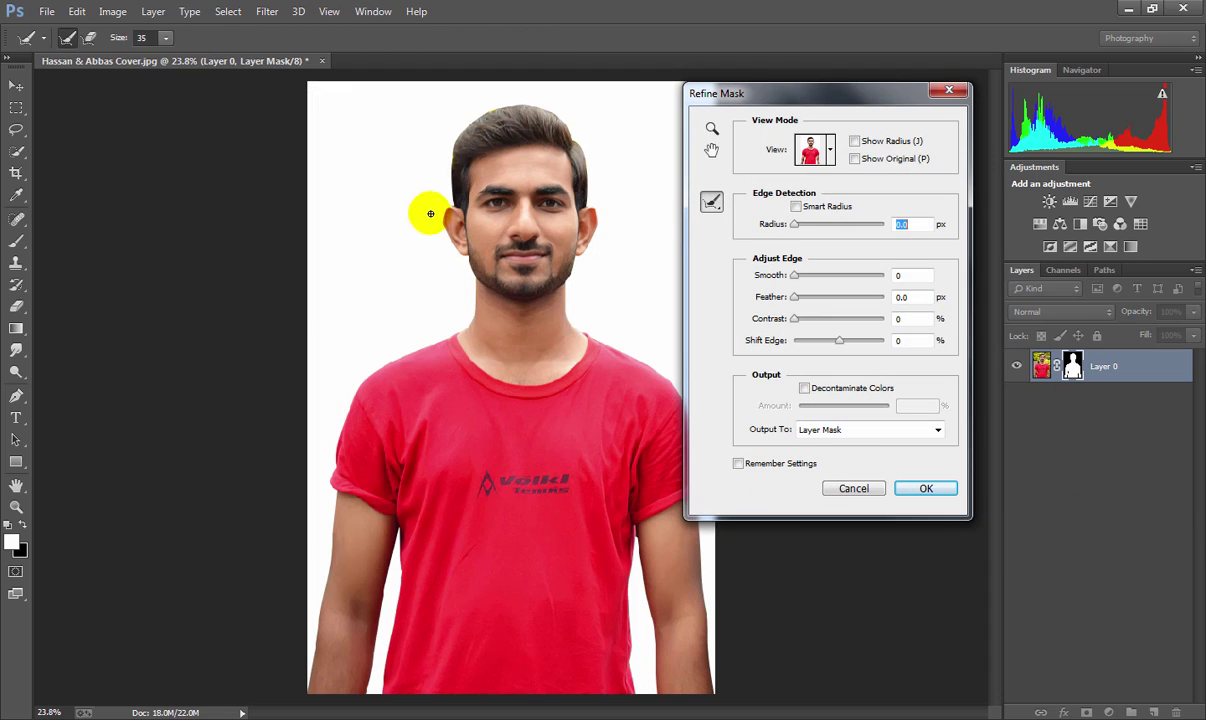
left_click(166, 39)
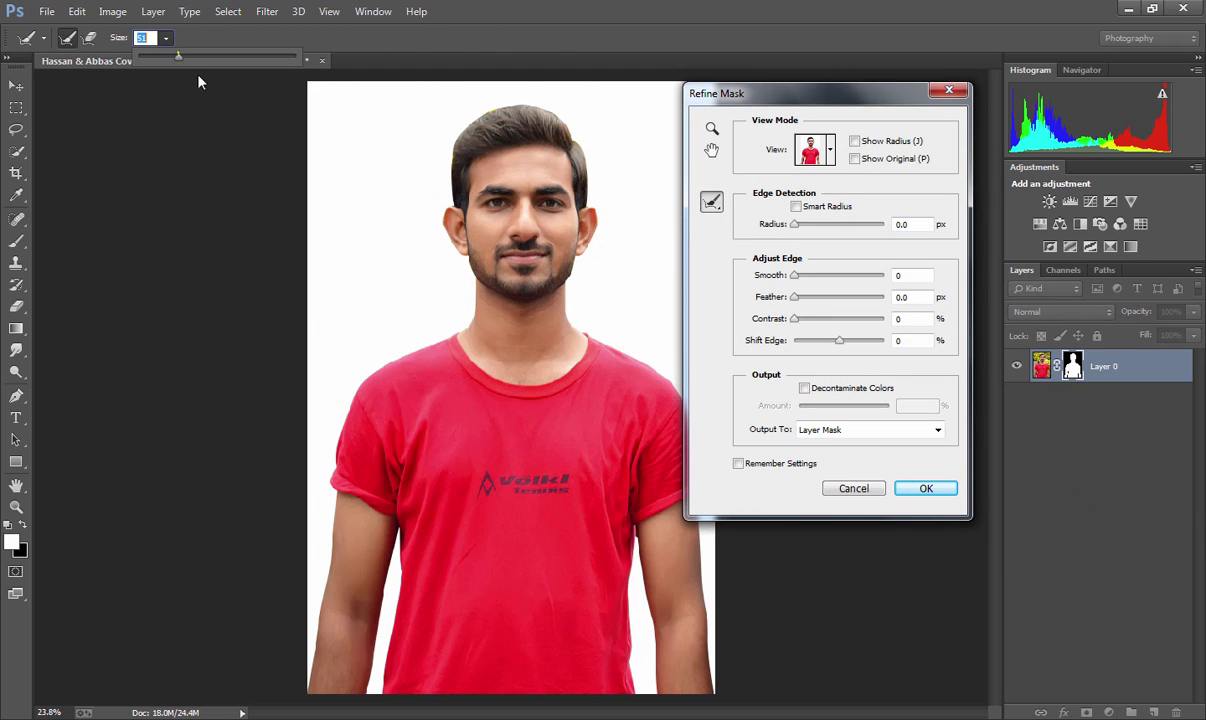
left_click(456, 199)
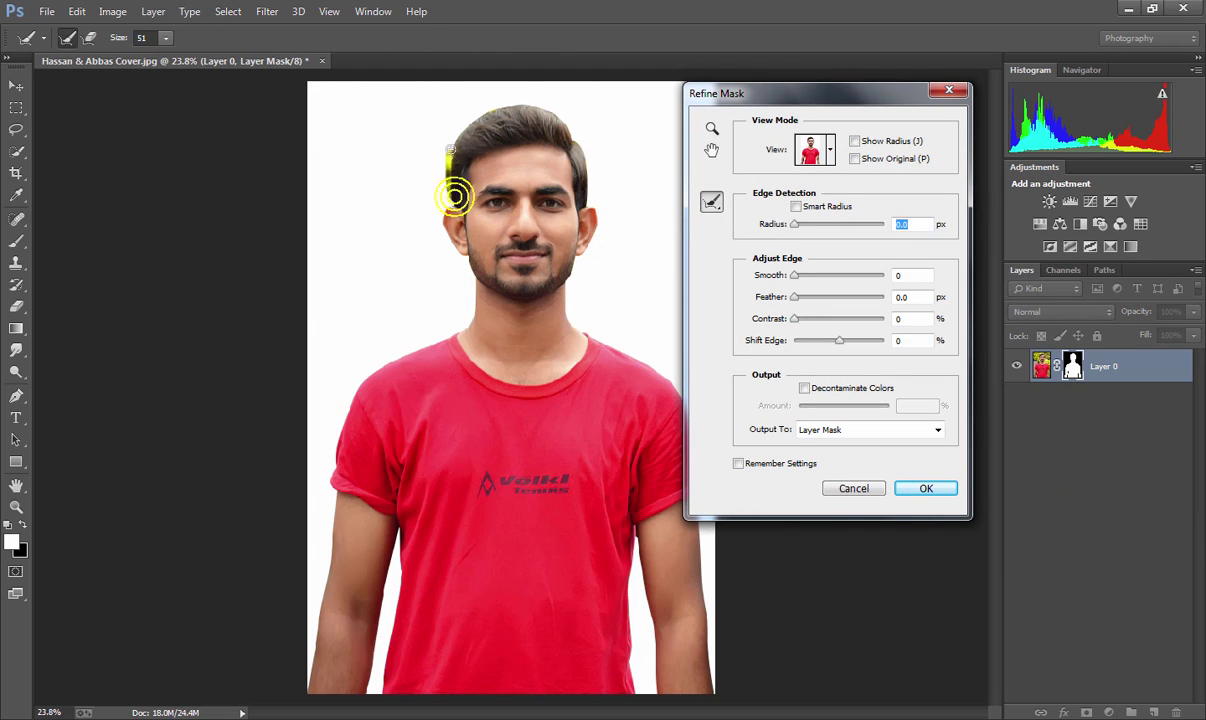
mouse_move(456, 199)
left_mouse_down()
mouse_move(470, 125)
mouse_move(590, 187)
left_mouse_up()
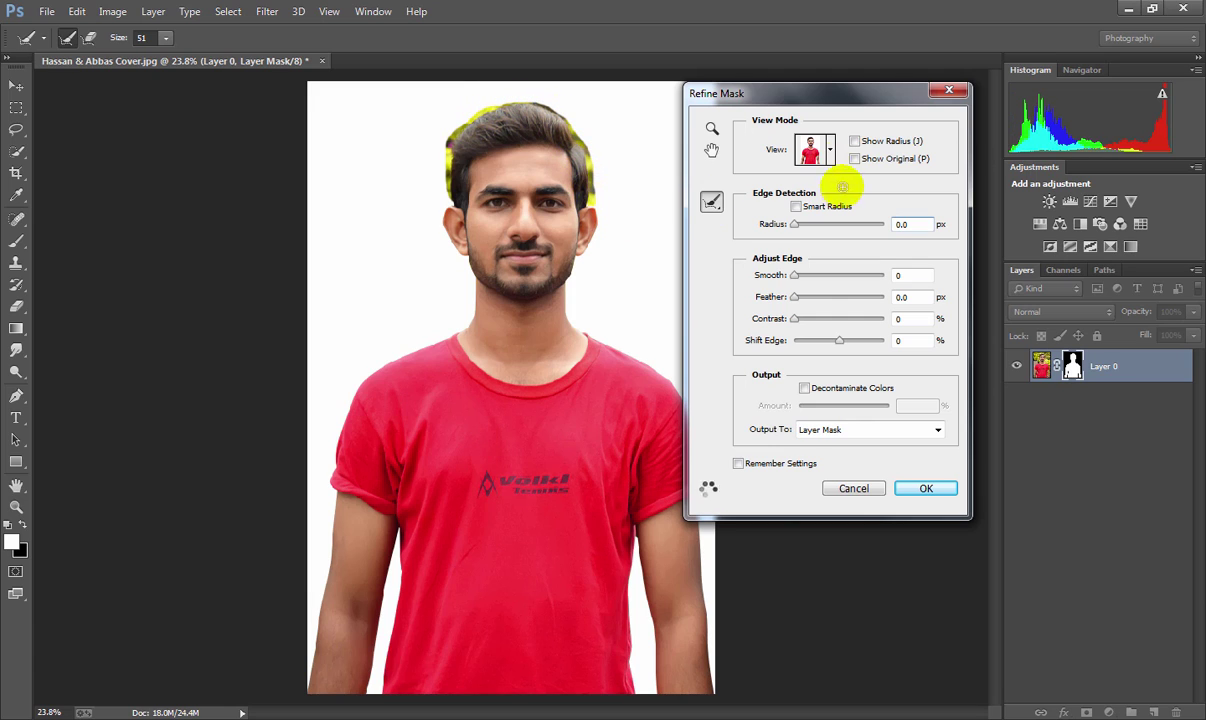
left_click(796, 206)
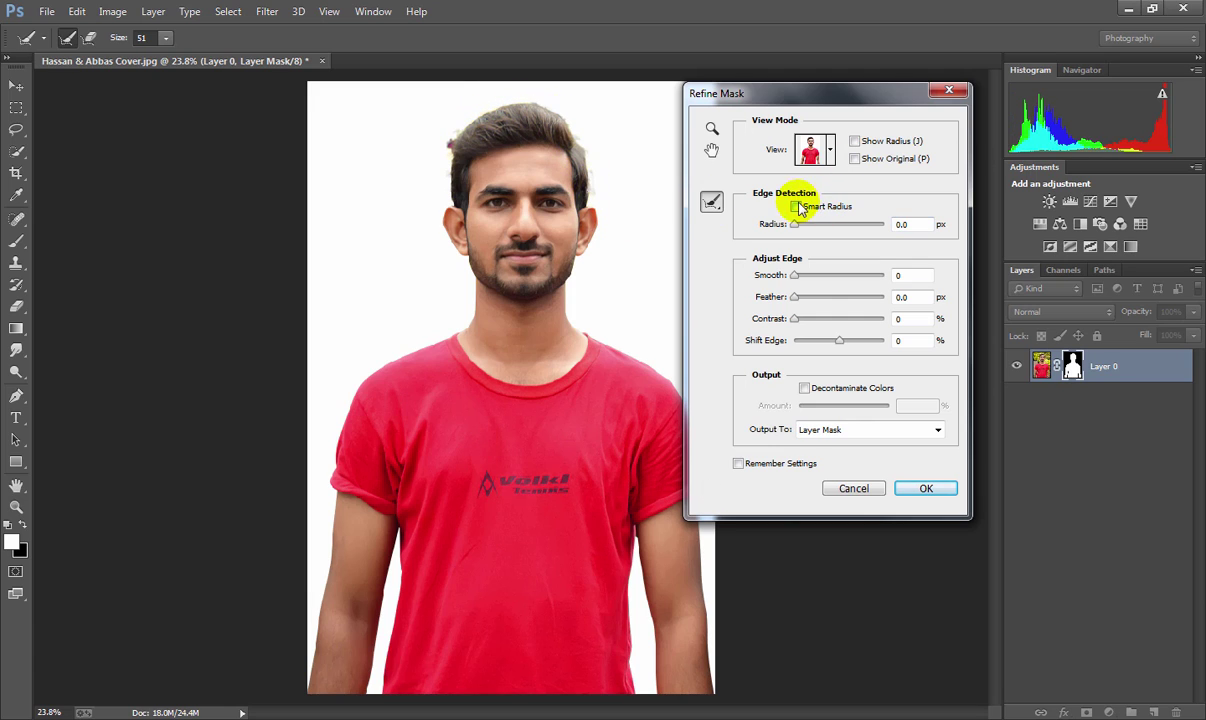
left_click(796, 276)
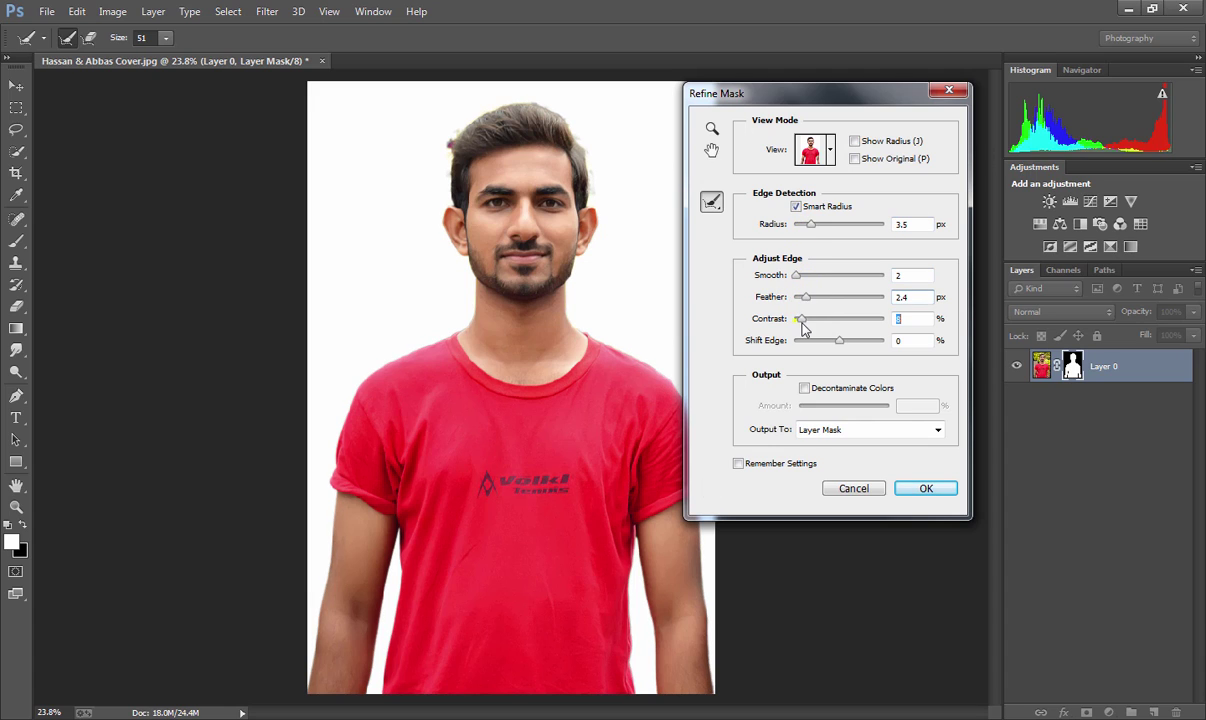
left_click(826, 347)
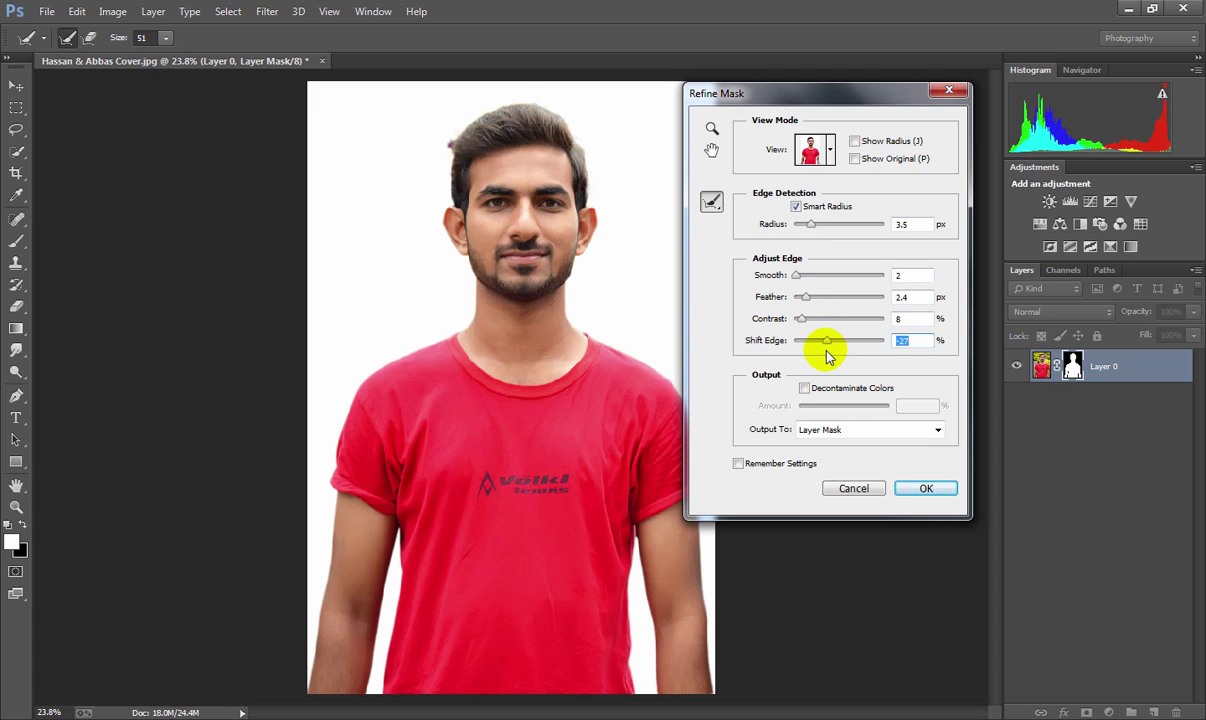
left_click(920, 488)
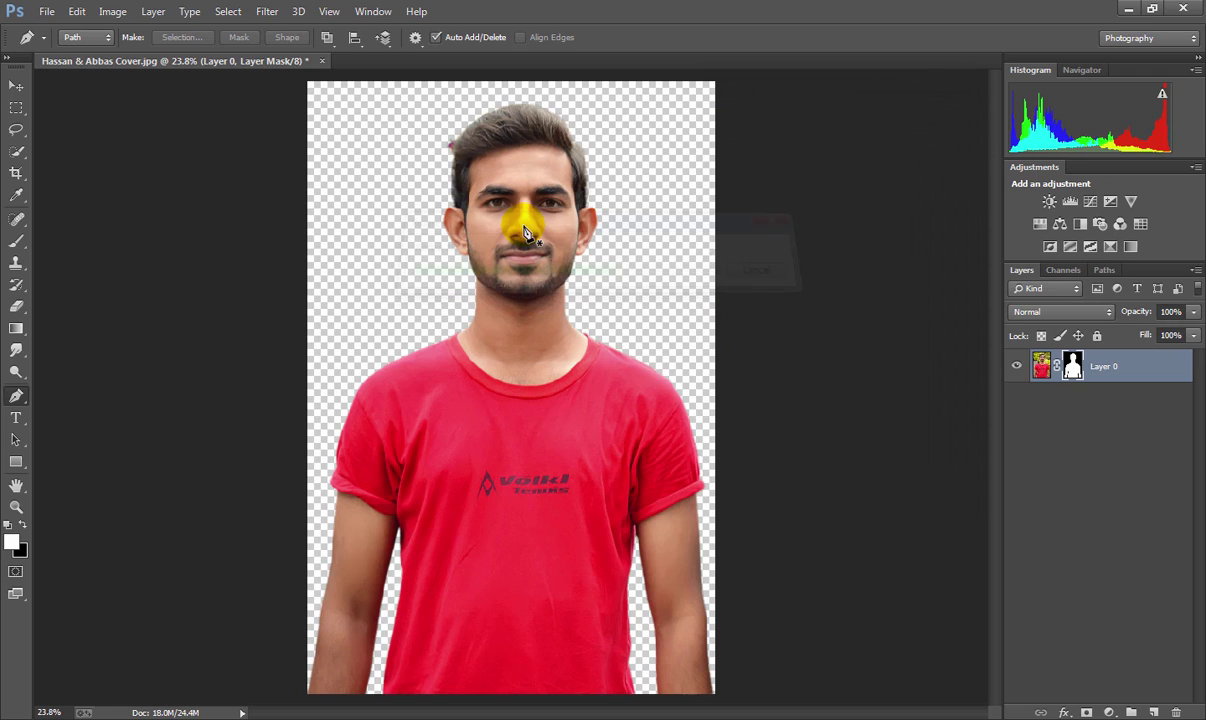
Draw a closed pen path around the pink speck beside the hair
scroll(390, 129, "up", 3)
scroll(552, 135, "up", 2)
scroll(560, 134, "up", 2)
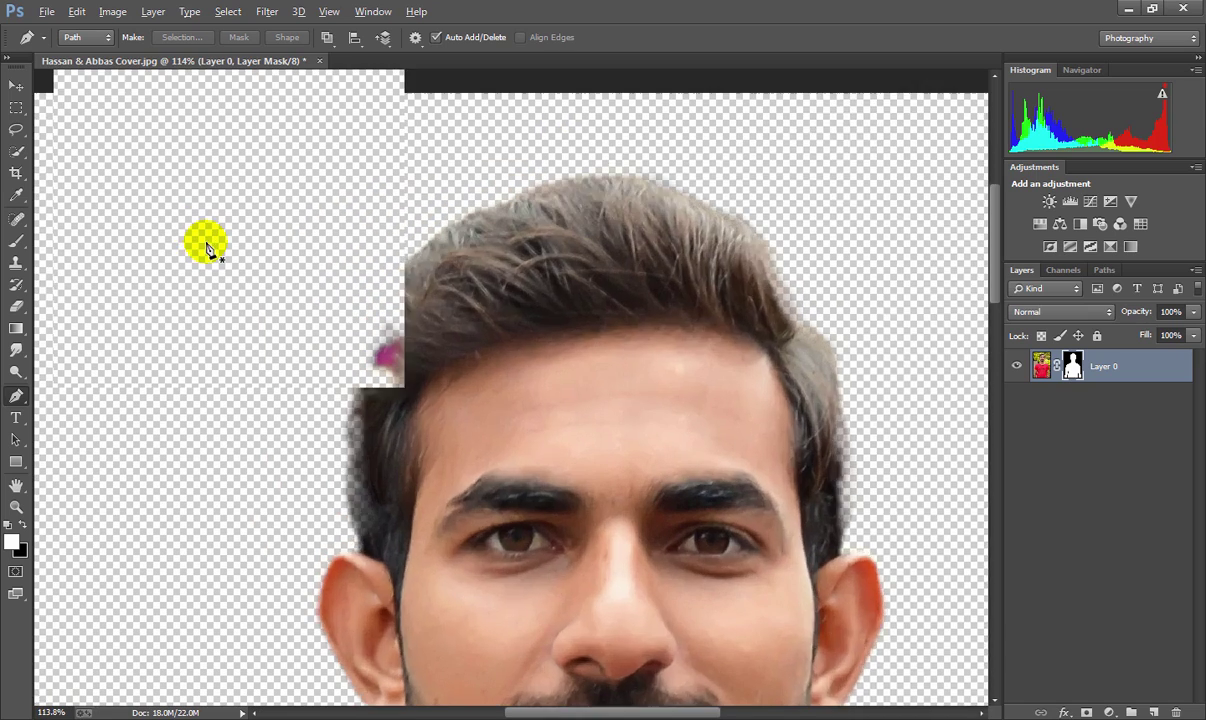
left_click(400, 408)
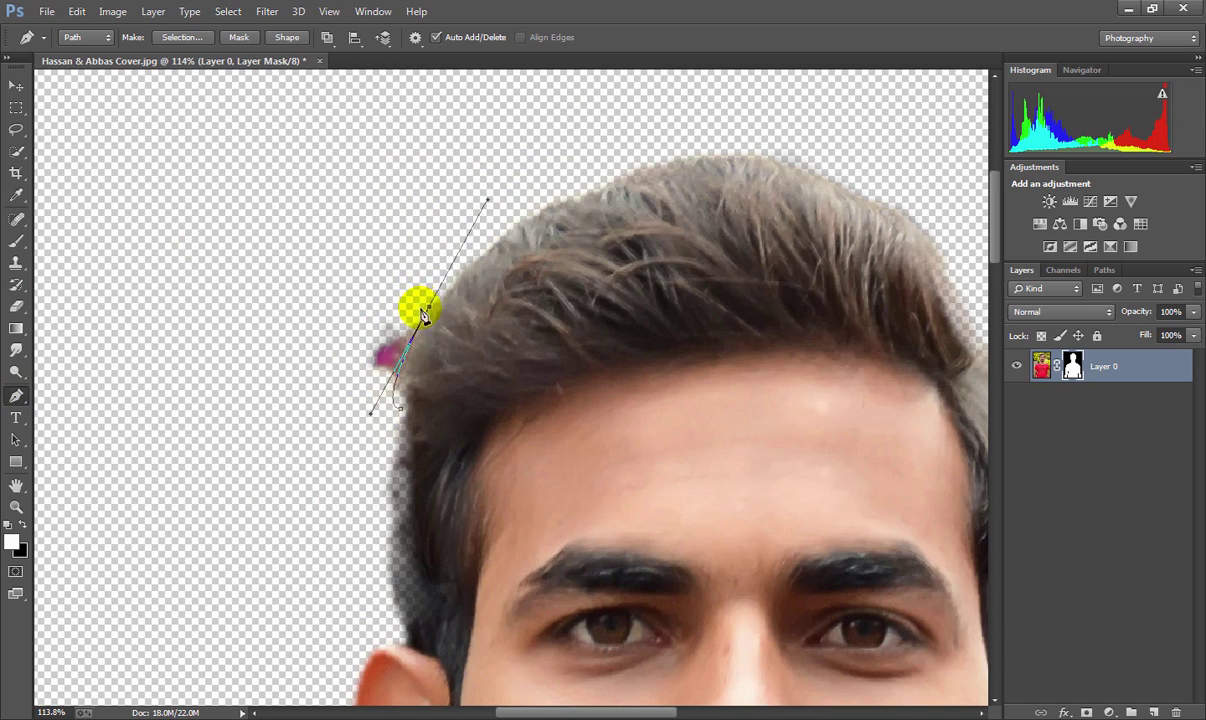
left_click_drag(488, 205, 421, 312)
left_click(442, 264)
left_click(355, 410)
left_click(400, 408)
Turn that path into a selection and delete the speck's pixels from the layer
right_click(381, 408)
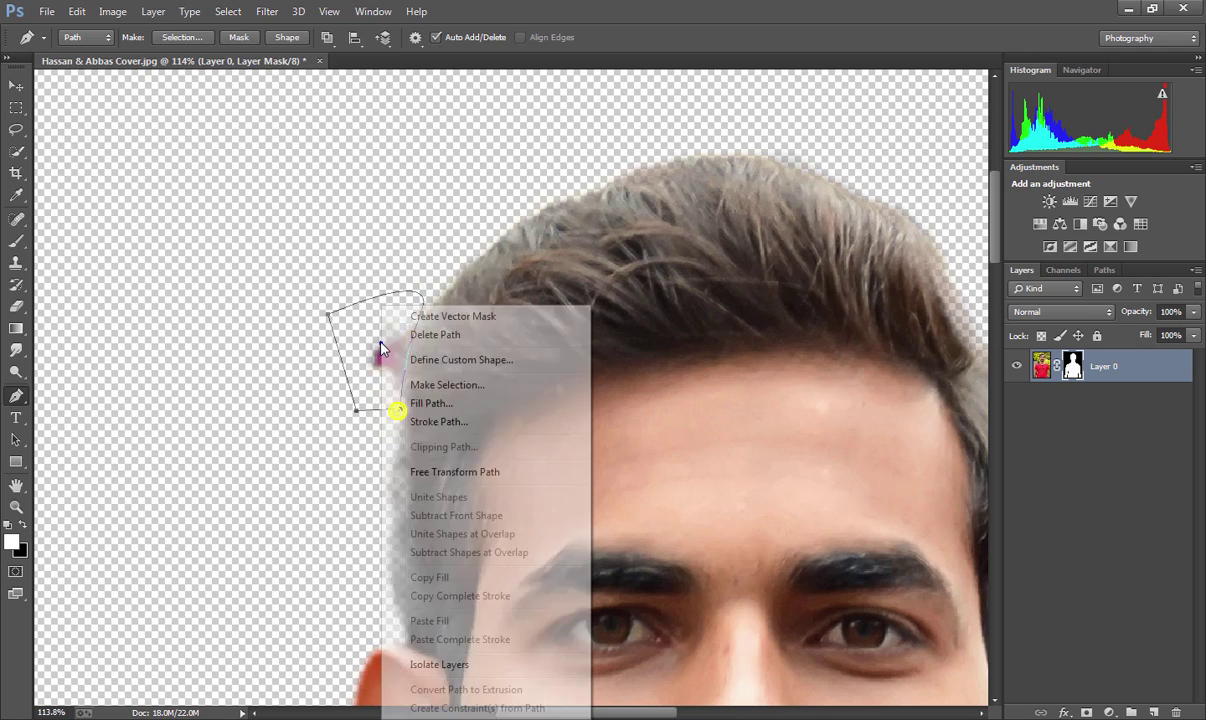
left_click(440, 385)
left_click(697, 214)
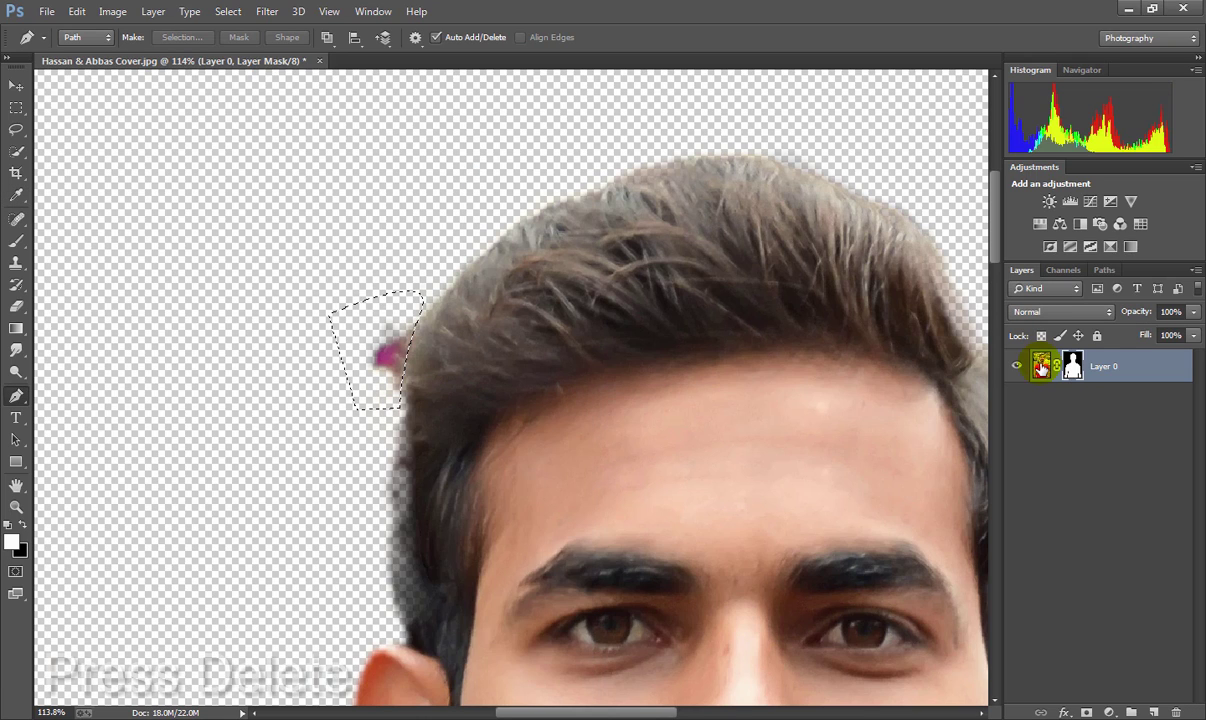
left_click(1041, 366)
key("Delete")
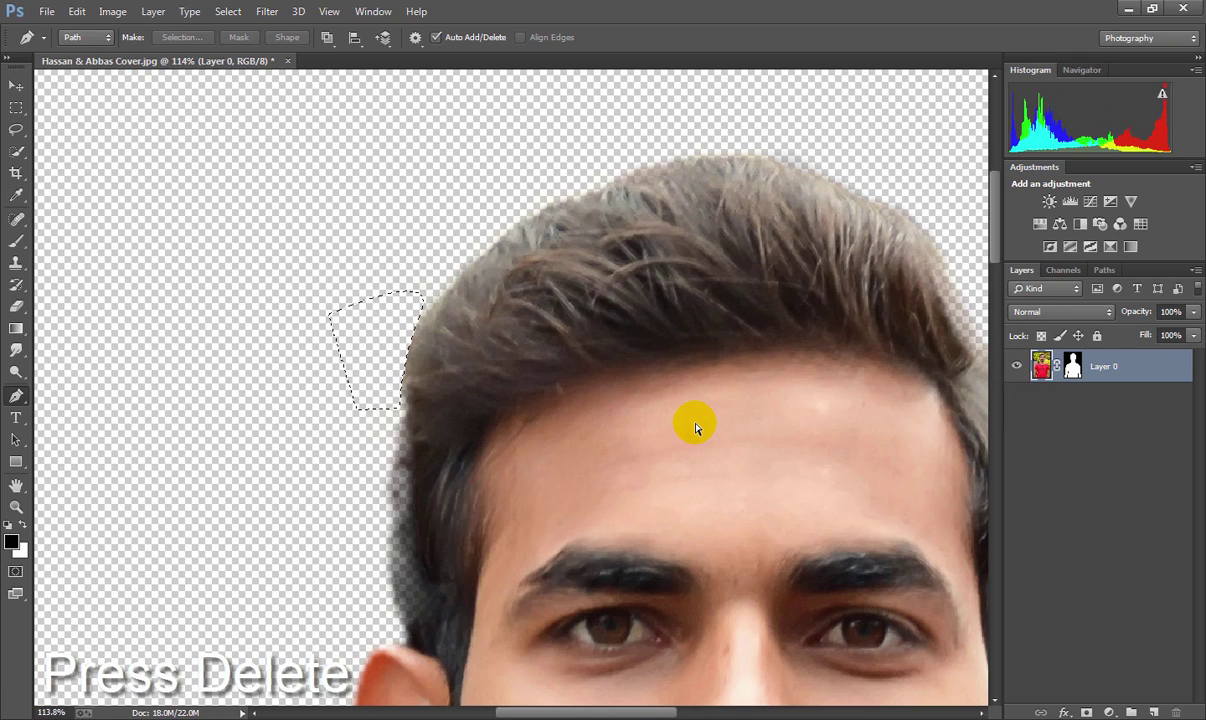
key("ctrl+0")
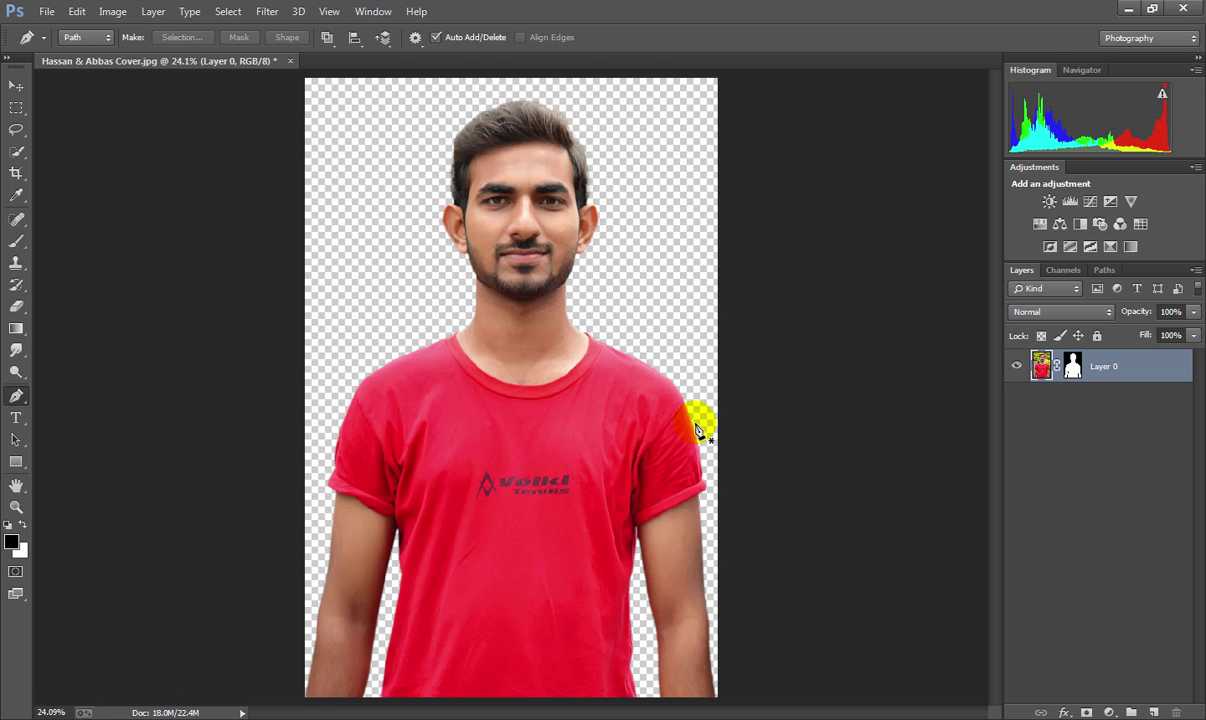